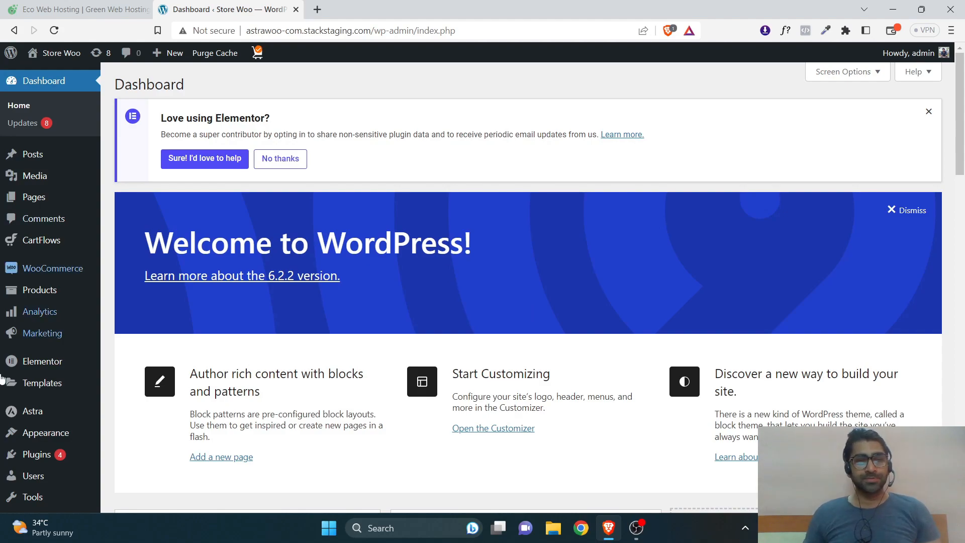
Search the plugin directory for 'admin site', then install and activate Admin and Site Enhancements.
mouse_move(37, 454)
left_click(140, 457)
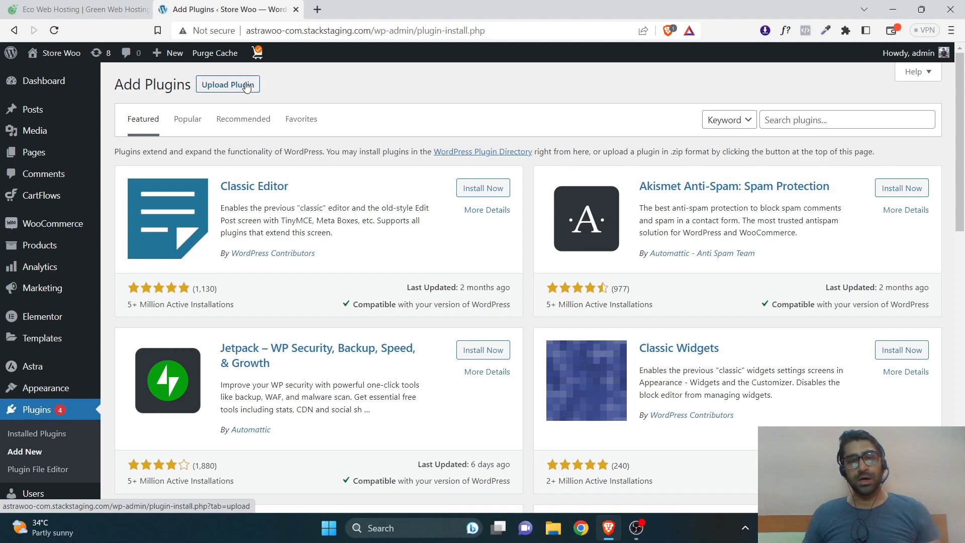
left_click(828, 128)
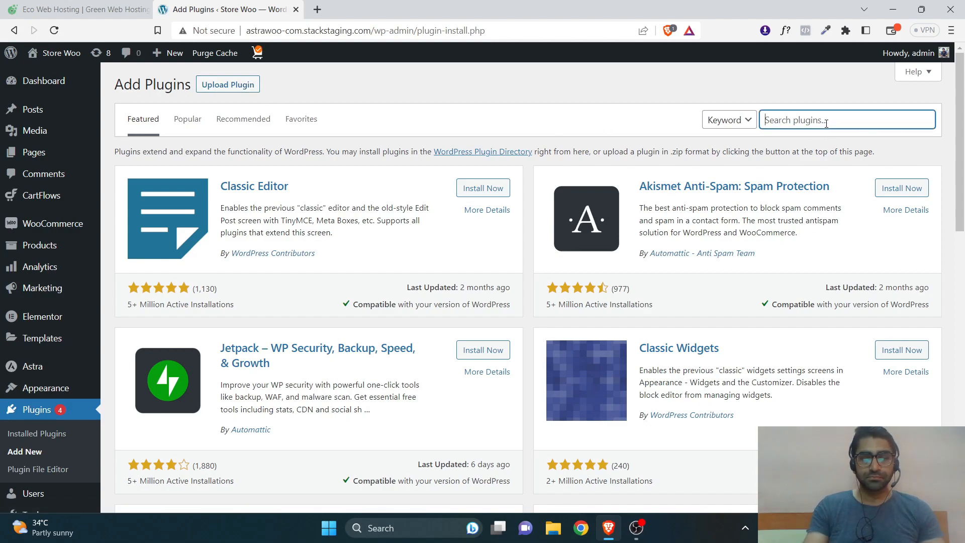
type("admin")
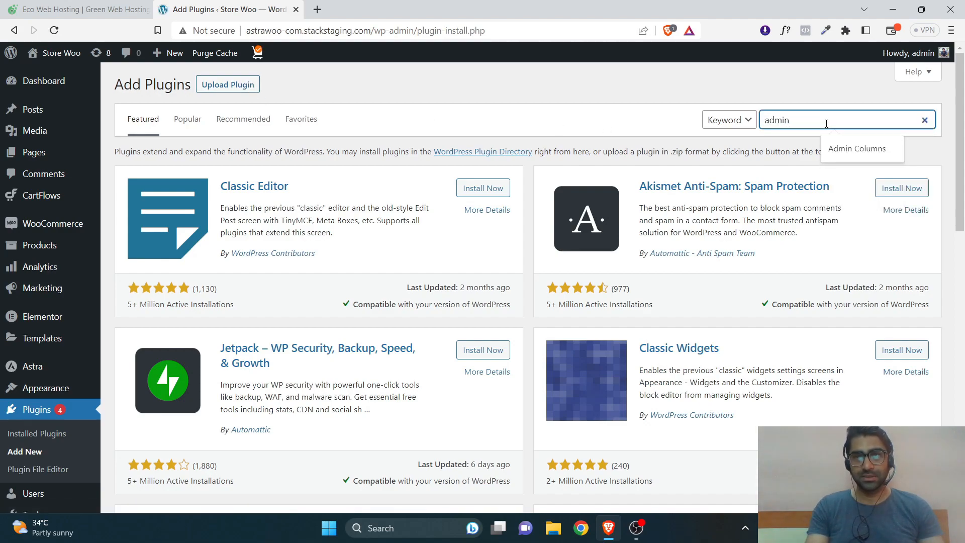
type(" site")
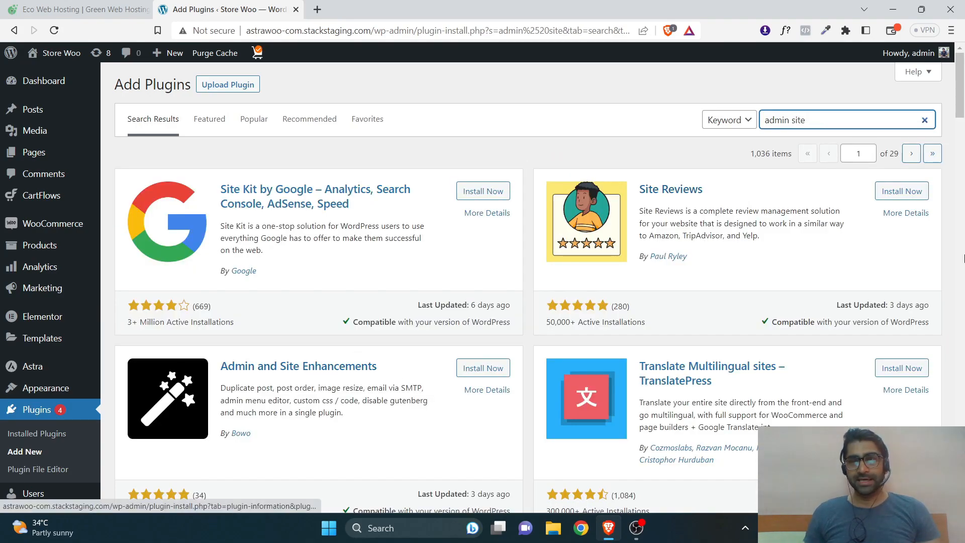
scroll(300, 226, "down", 3)
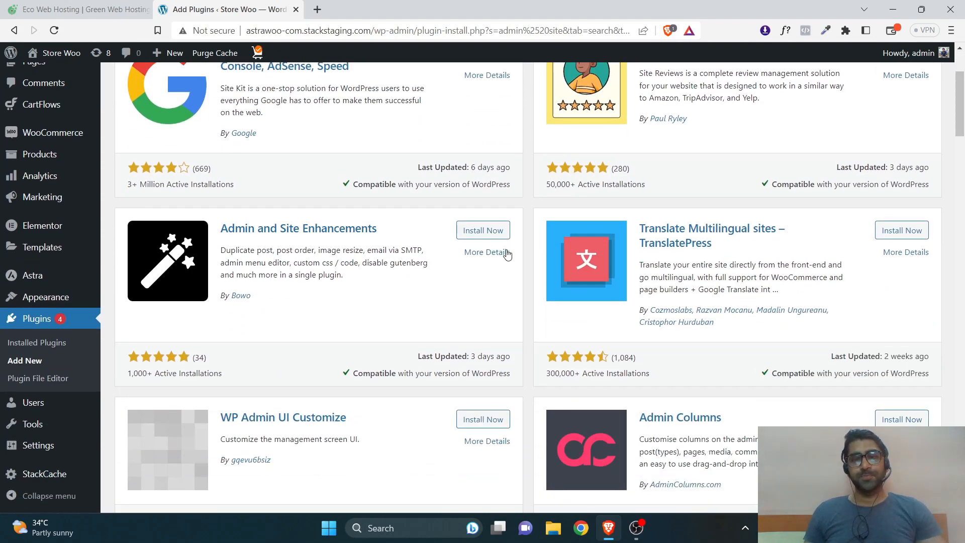
left_click(494, 233)
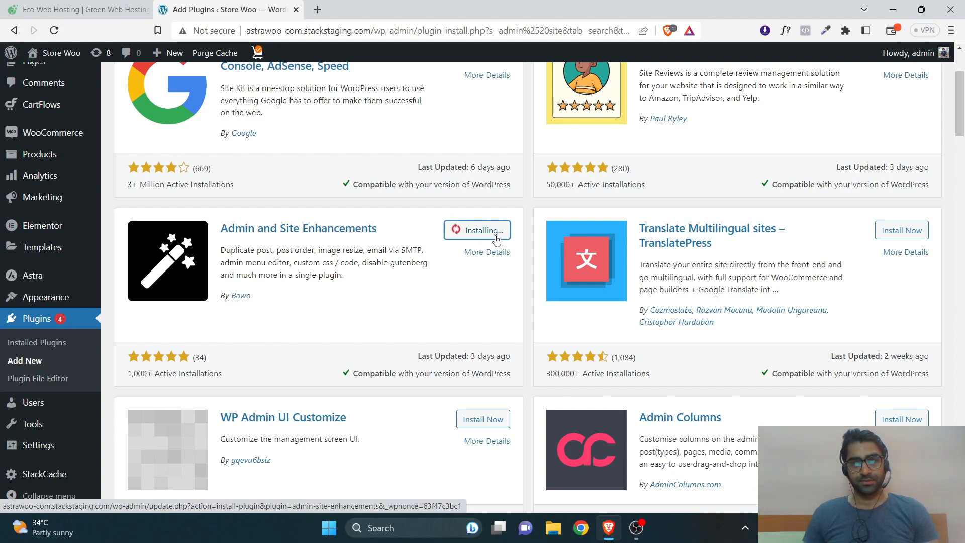
left_click(496, 239)
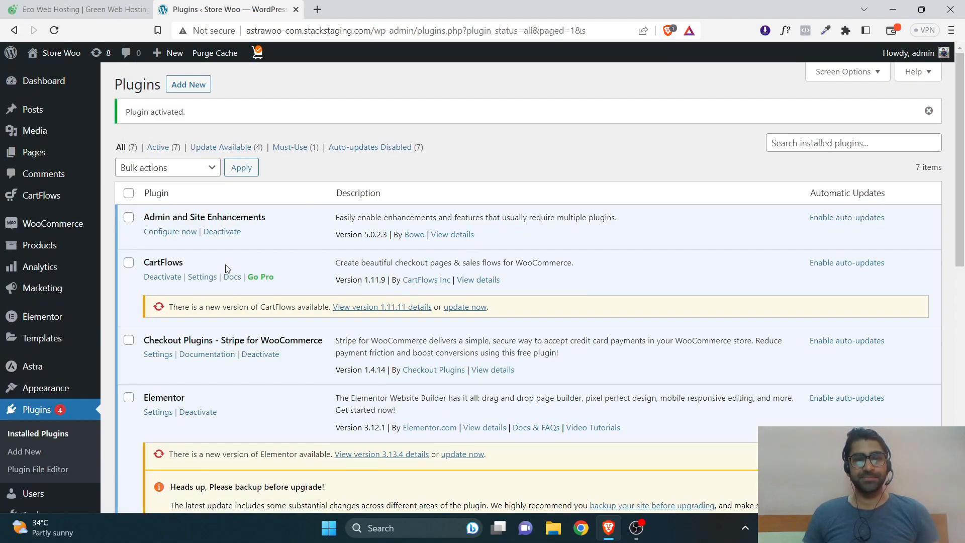
Open the plugin's settings and try Content Duplication, leaving it switched off.
left_click(170, 232)
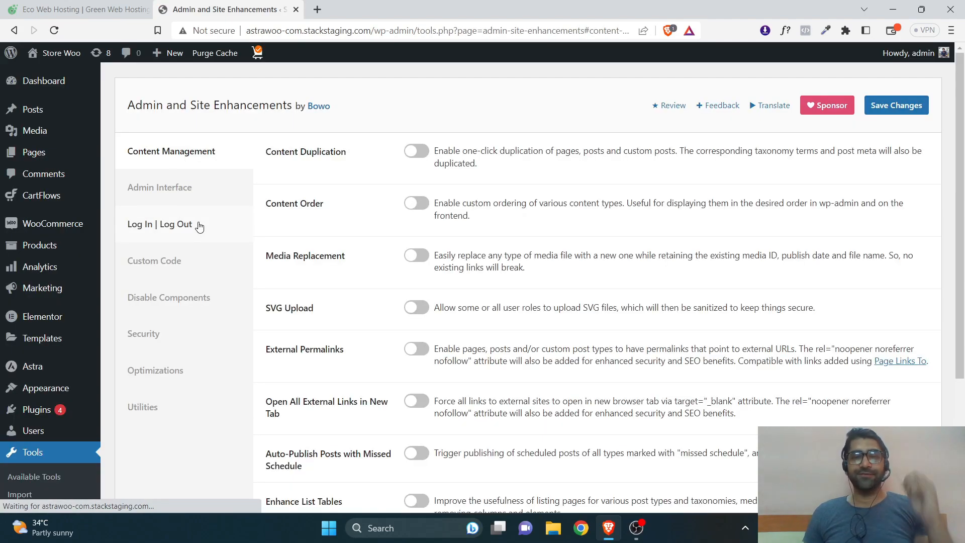
scroll(962, 340, "down", 4)
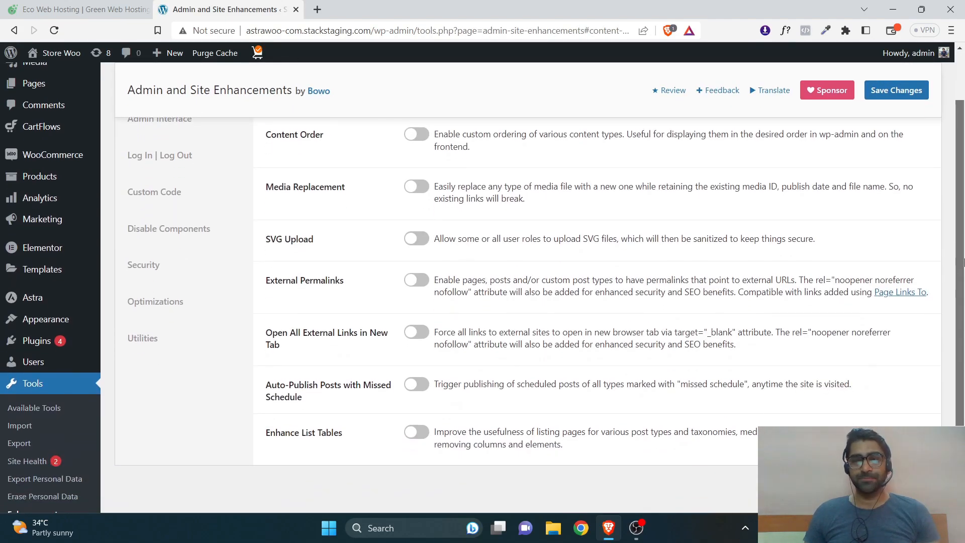
left_click_drag(963, 340, 961, 146)
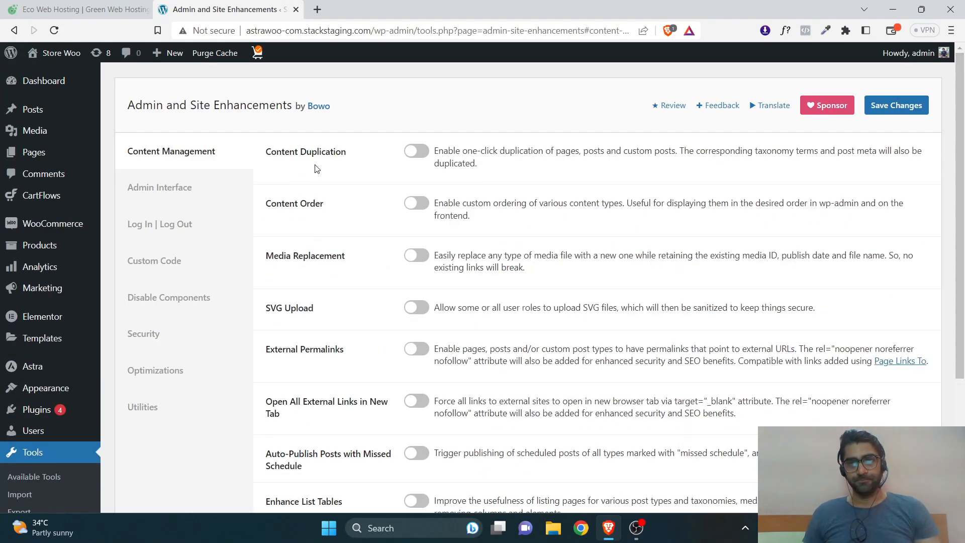
left_click(422, 154)
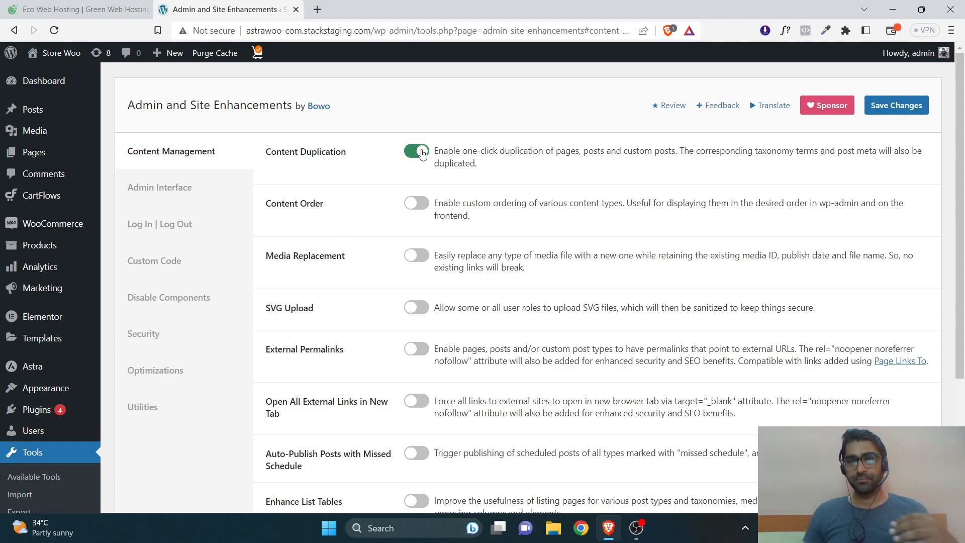
mouse_move(47, 115)
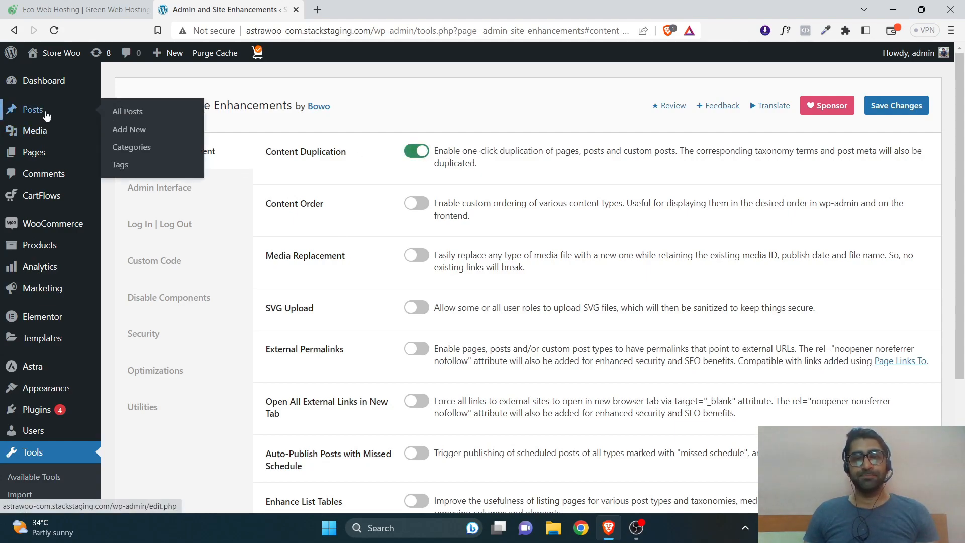
left_click(409, 155)
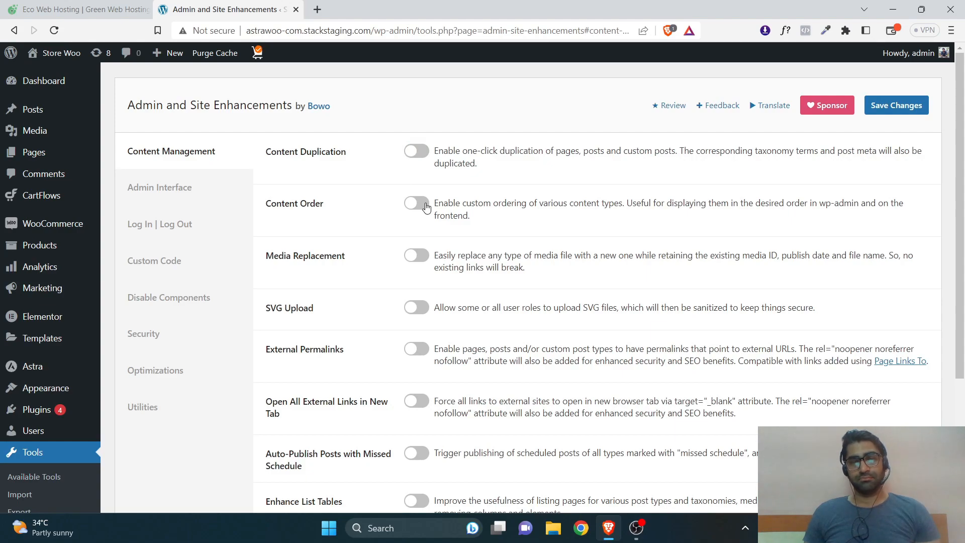
Turn on Content Order with Pages ticked and save the changes.
left_click(423, 204)
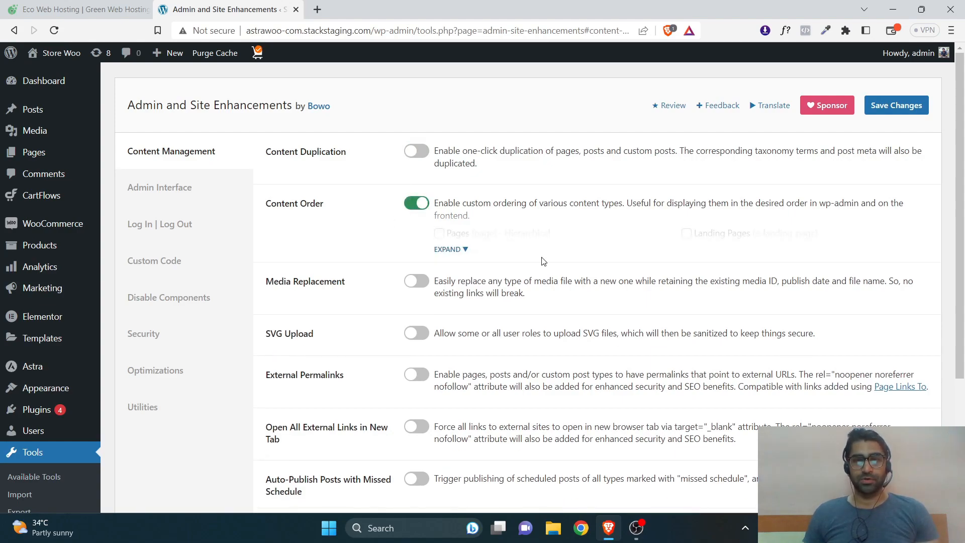
left_click(461, 249)
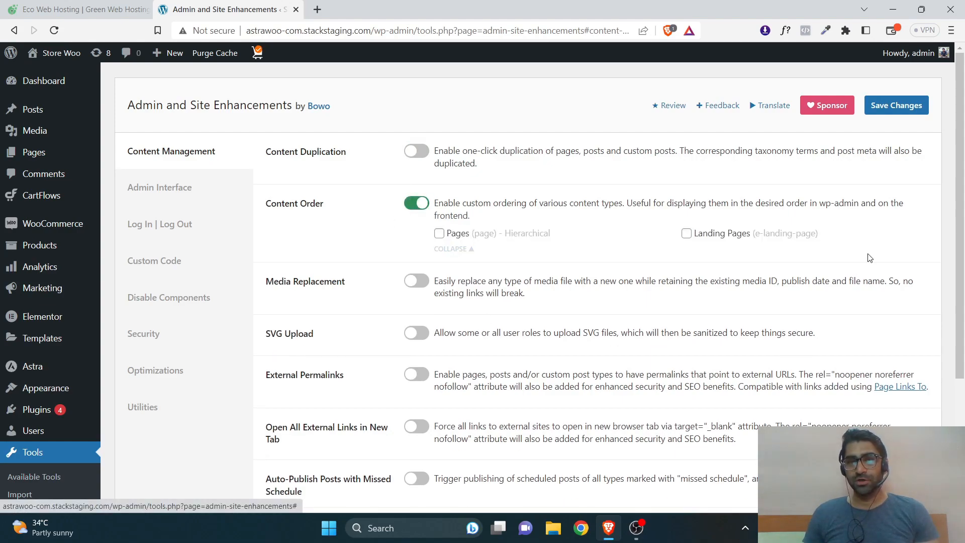
scroll(652, 211, "down", 3)
scroll(520, 200, "up", 2)
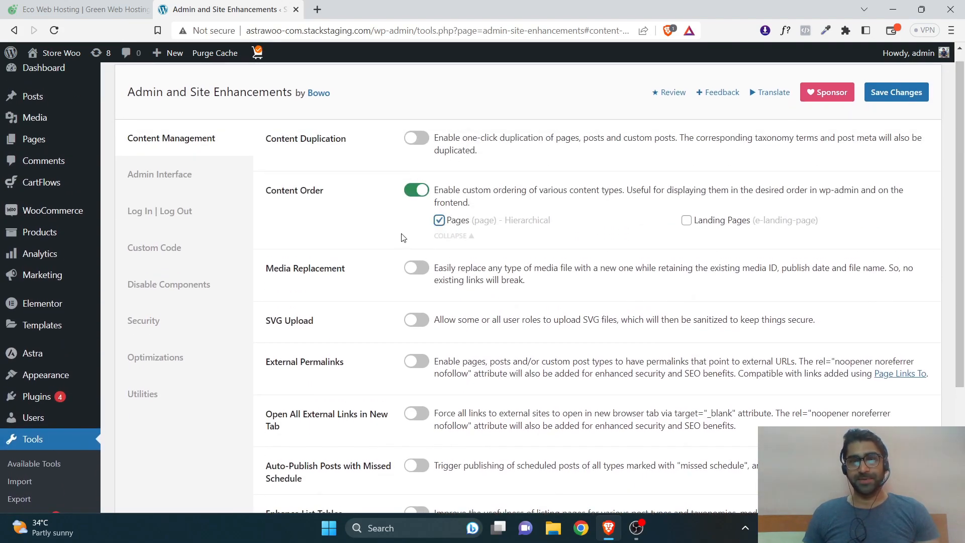
left_click(879, 100)
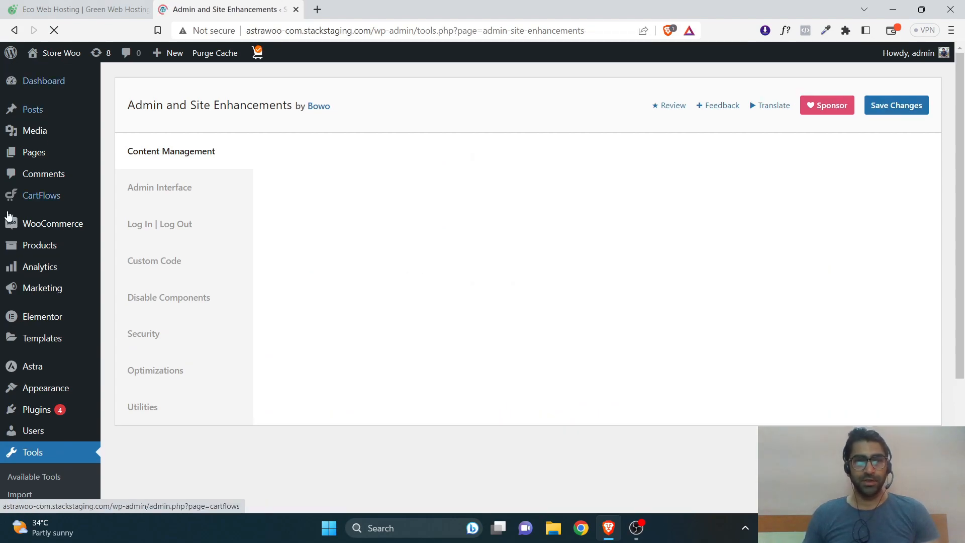
Open the Pages list in a new browser tab and look through it.
right_click(35, 152)
left_click(92, 163)
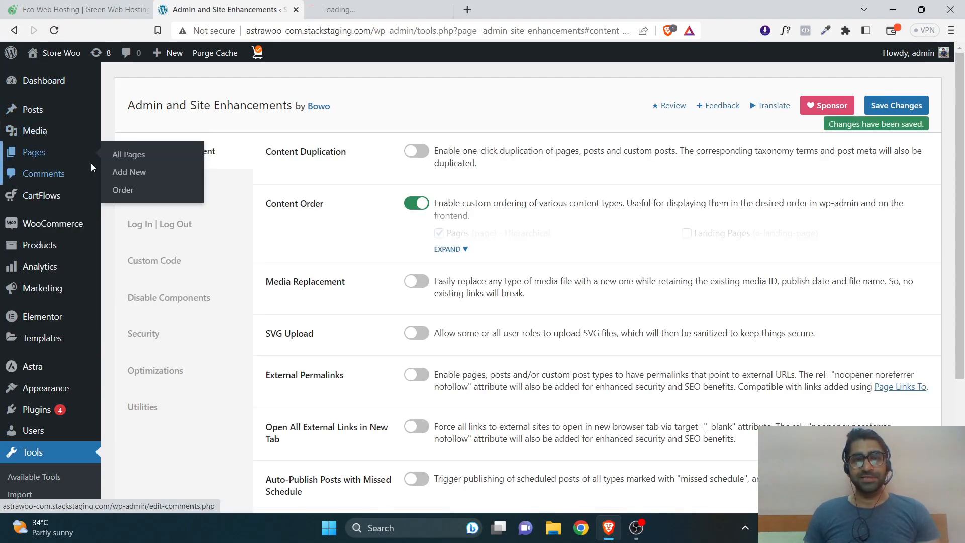
left_click(362, 9)
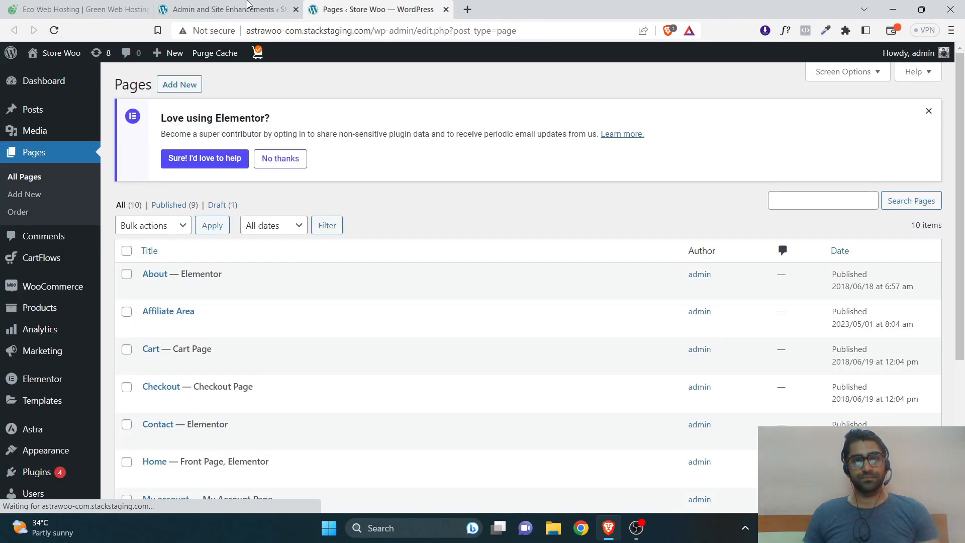
left_click(247, 9)
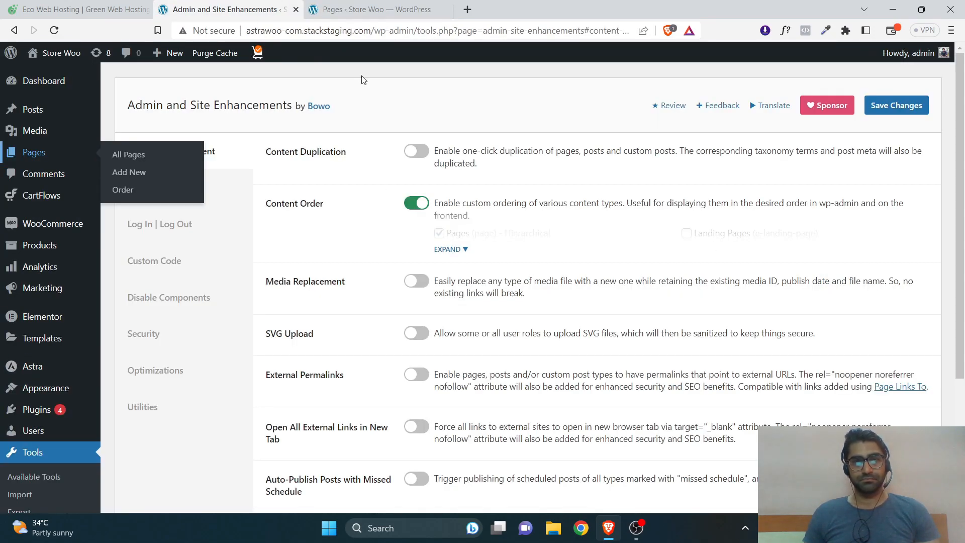
left_click(375, 9)
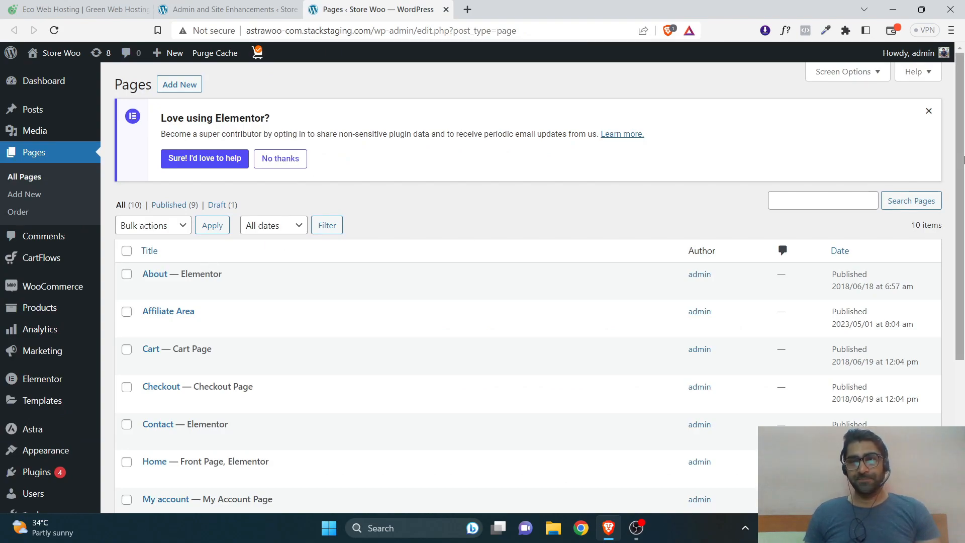
scroll(961, 328, "down", 4)
left_click_drag(961, 327, 962, 150)
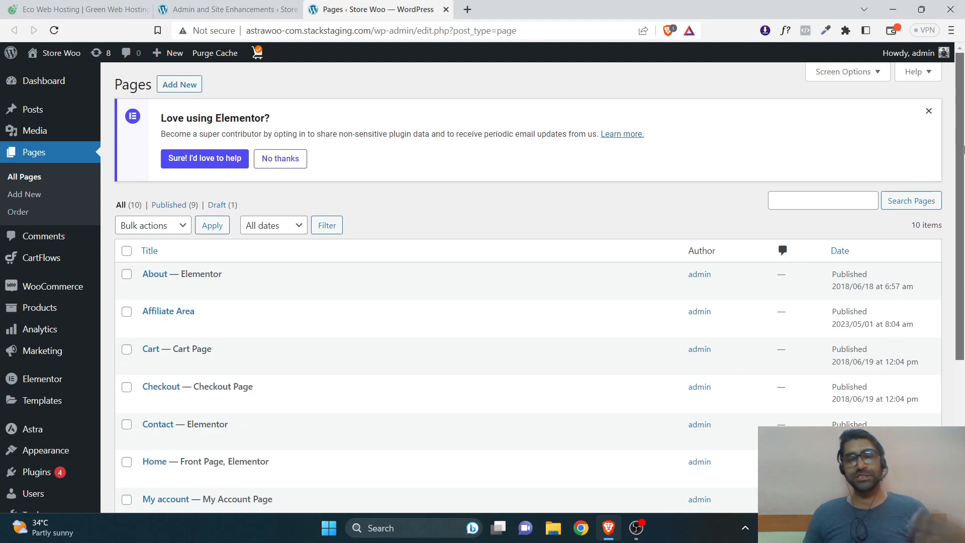
left_click_drag(962, 150, 961, 267)
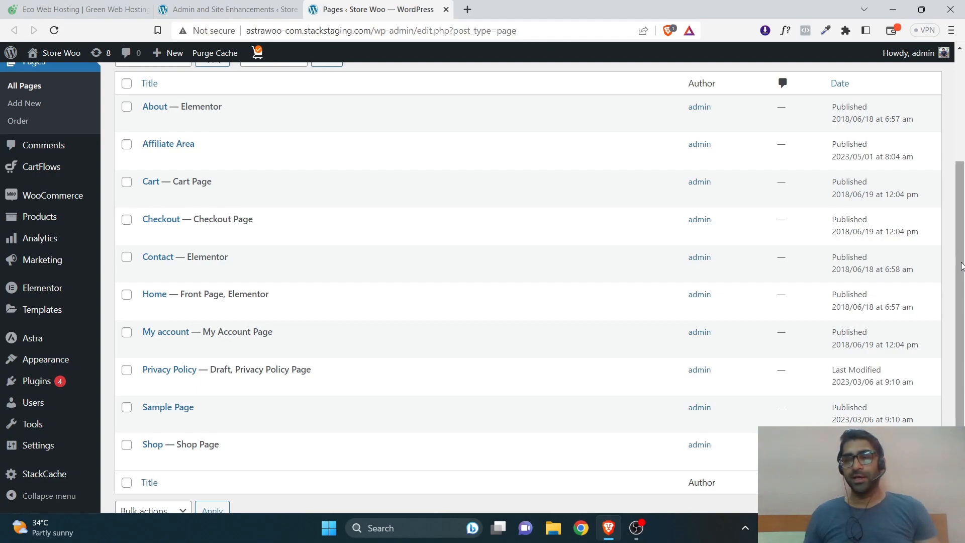
left_click_drag(961, 266, 961, 158)
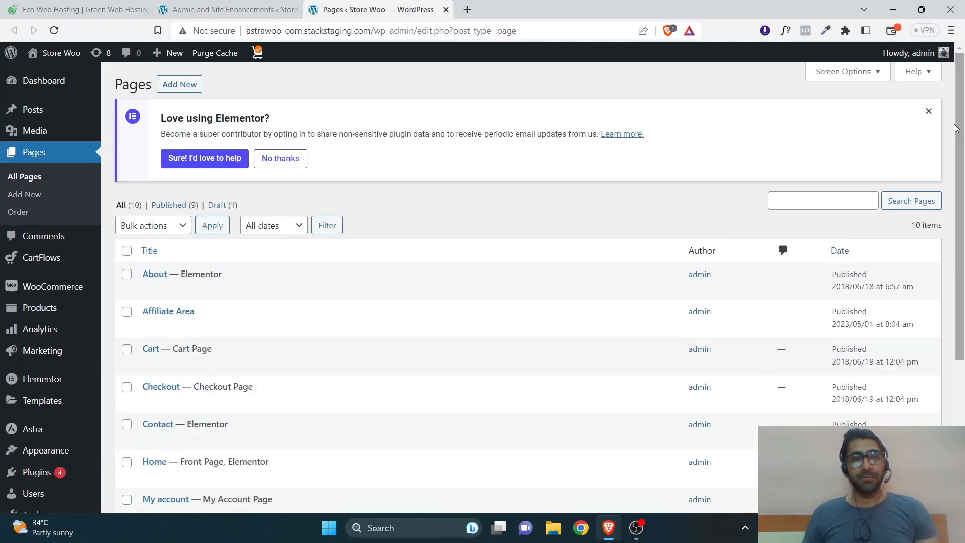
Reorder the pages to Home, Shop, Cart, About, then return to All Pages.
left_click(19, 213)
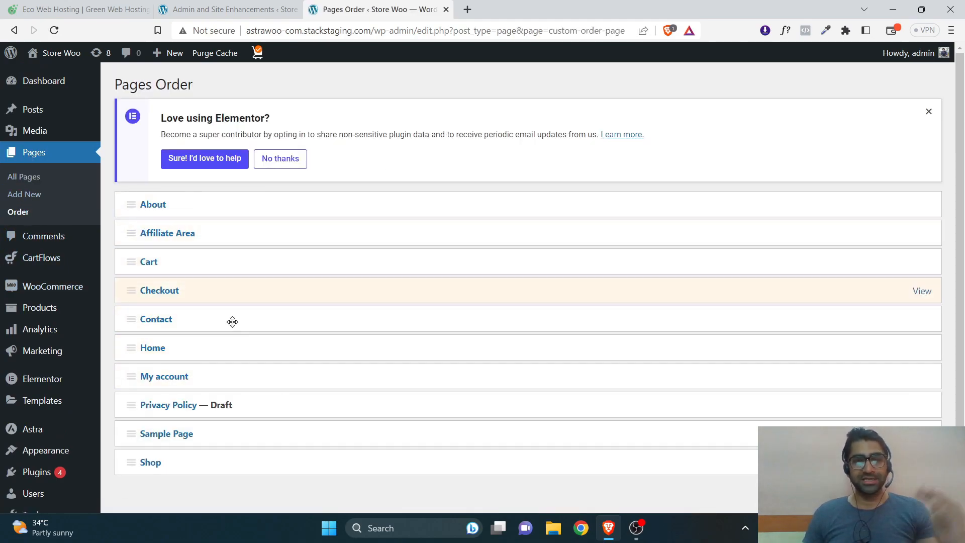
left_click_drag(166, 347, 210, 211)
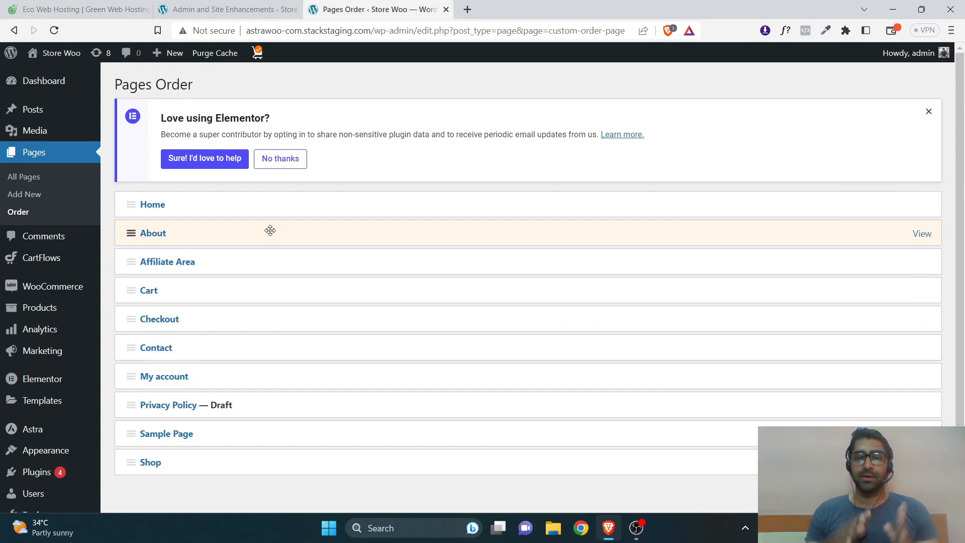
left_click_drag(201, 288, 206, 232)
left_click_drag(181, 461, 194, 231)
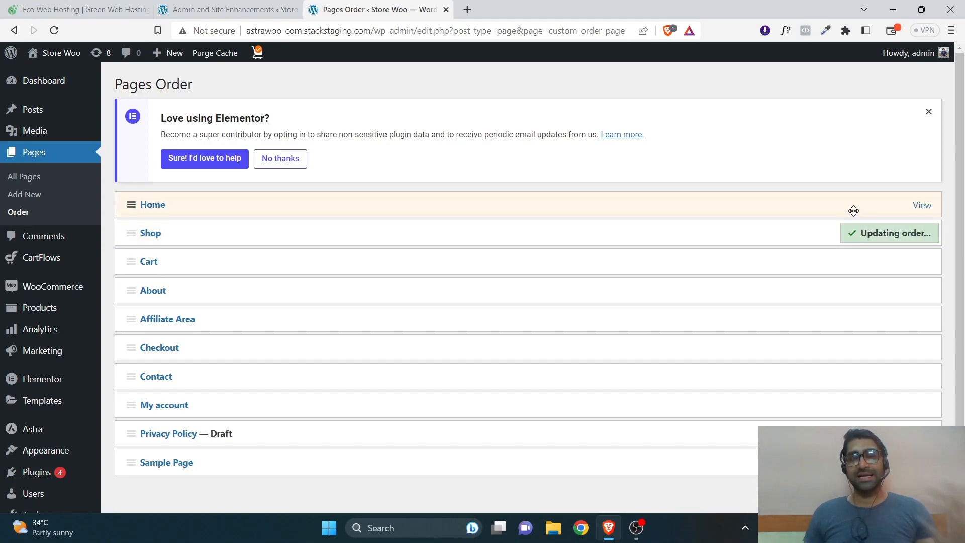
left_click(46, 178)
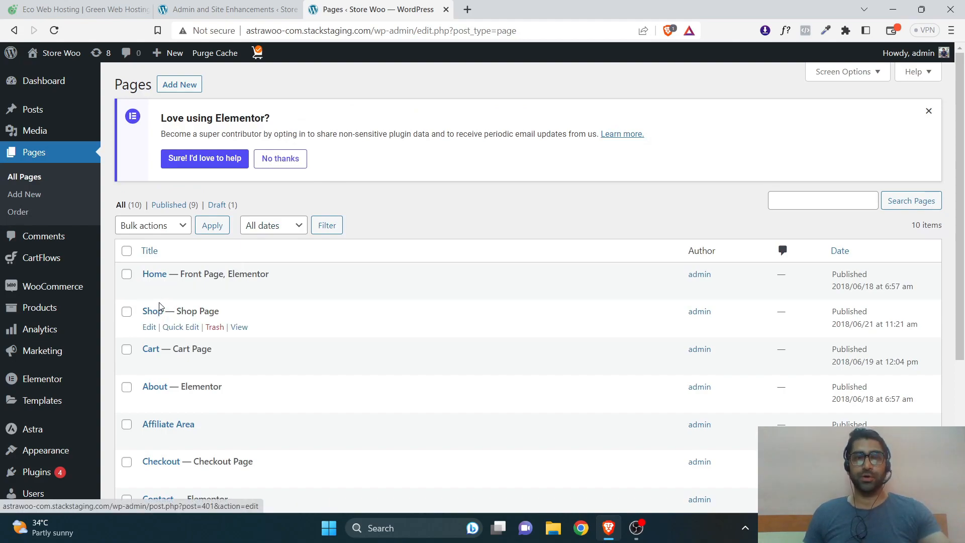
Close the Pages tab and switch on Disable Dashboard Widgets under Admin Interface.
left_click(445, 9)
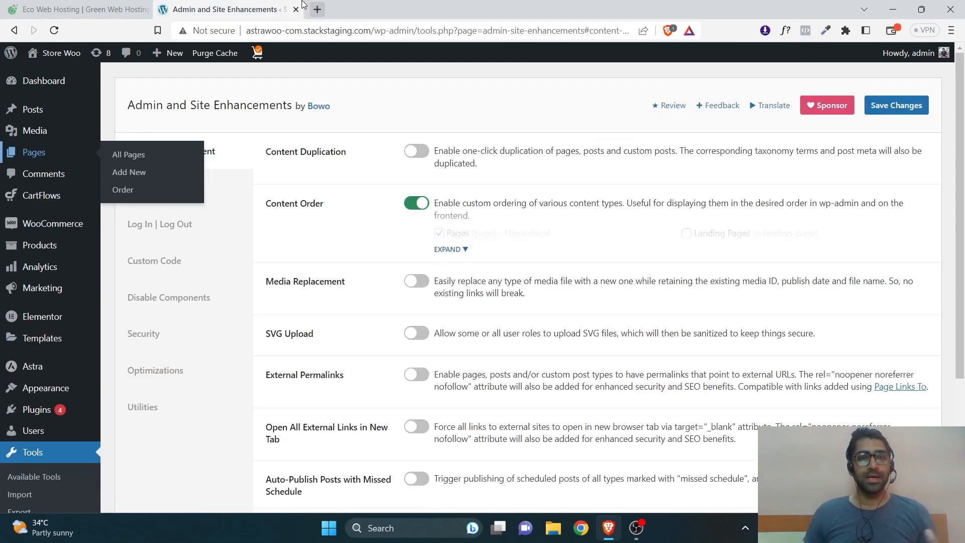
scroll(963, 230, "down", 1)
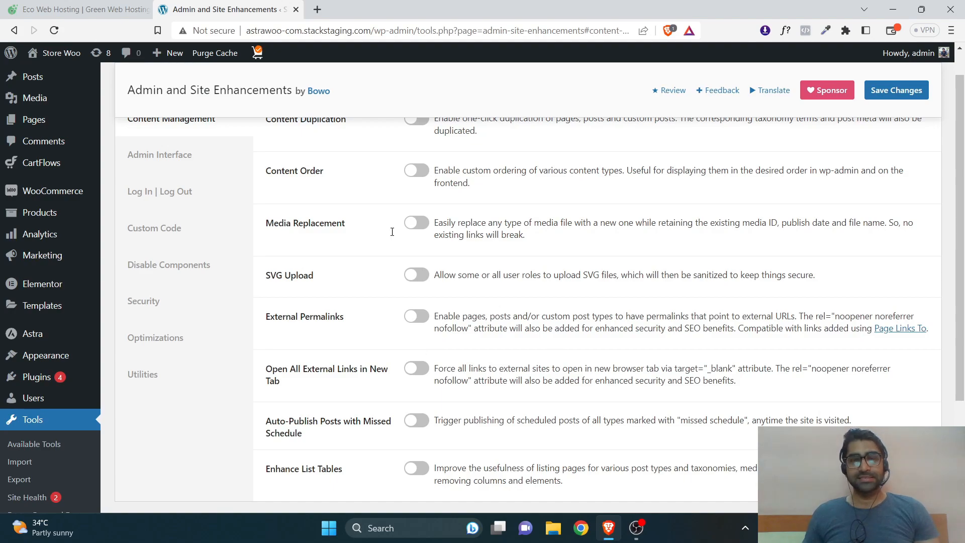
scroll(211, 185, "down", 1)
scroll(222, 191, "up", 3)
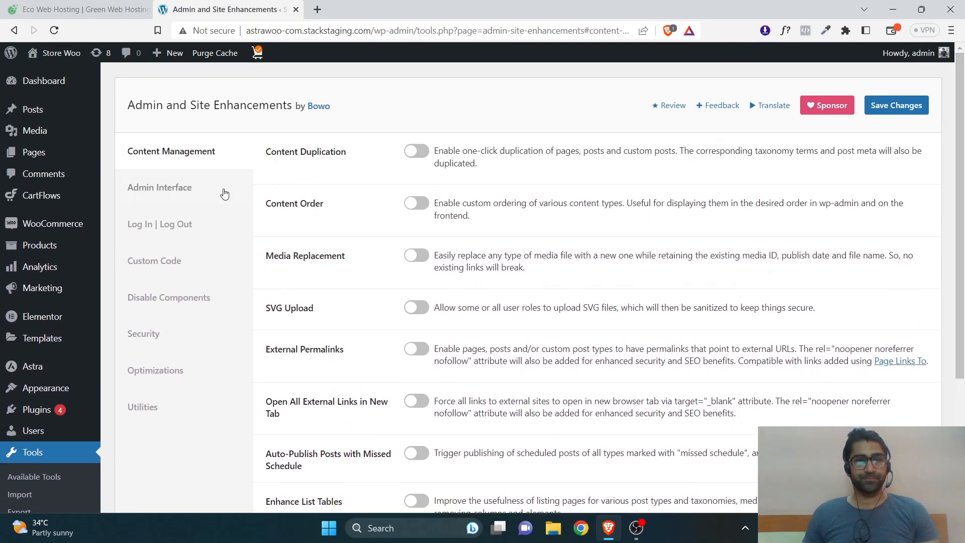
left_click(182, 188)
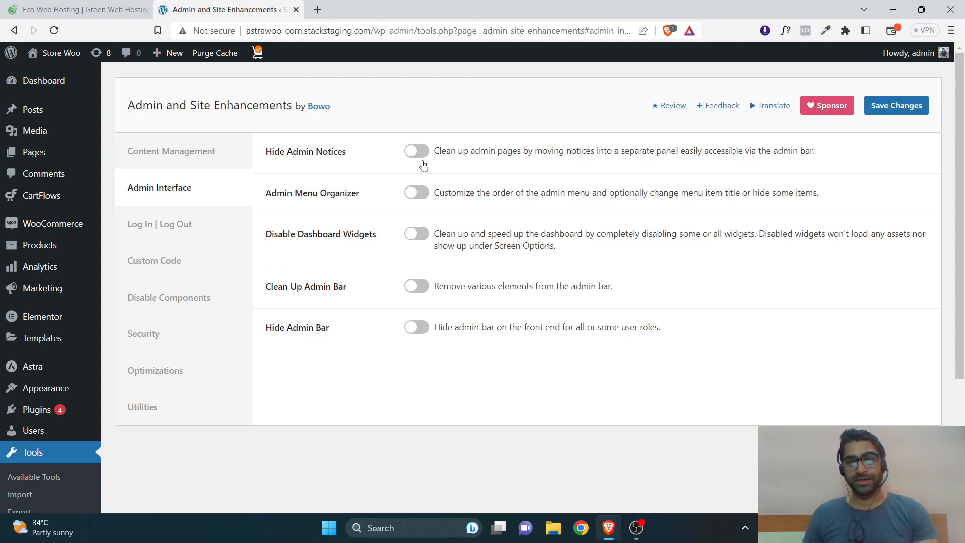
left_click_drag(304, 234, 416, 239)
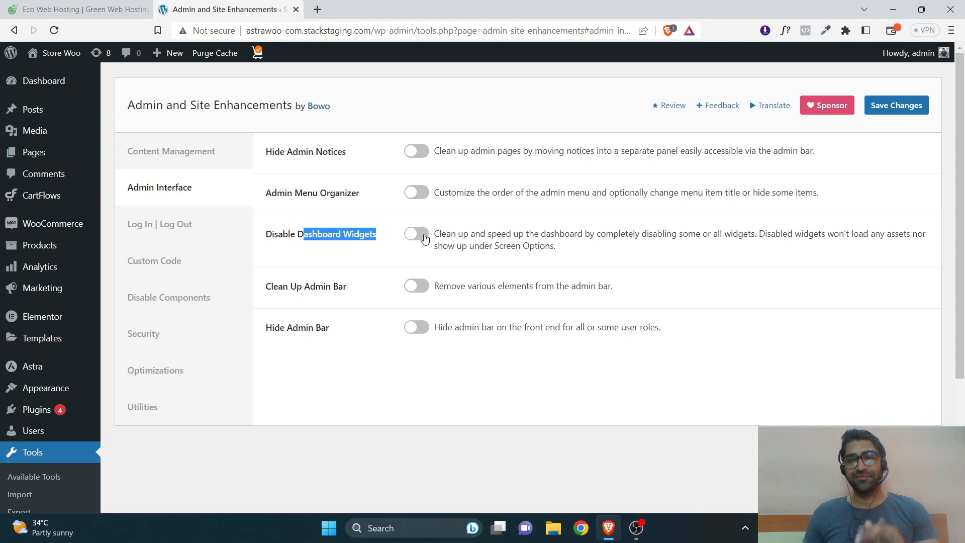
left_click(425, 238)
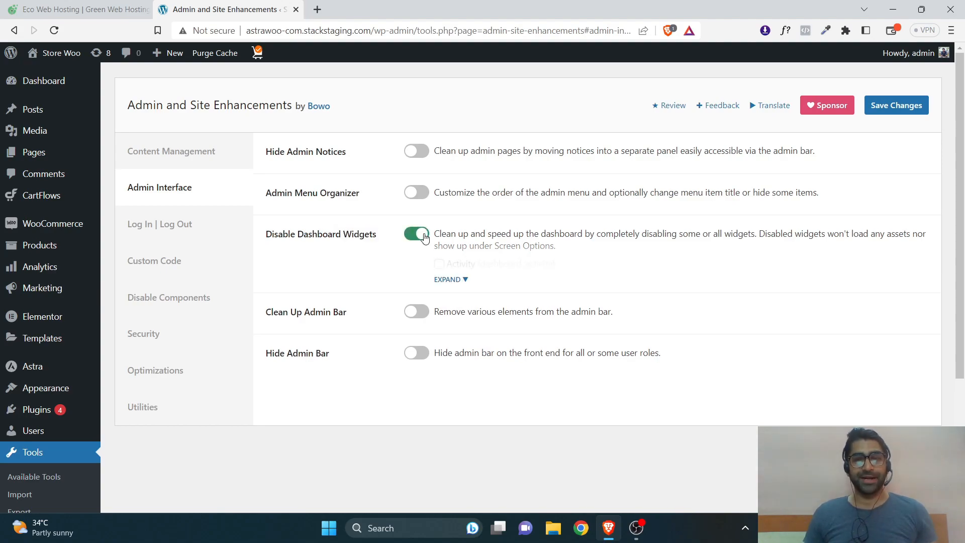
Open the Dashboard in a new tab to see its current widgets.
right_click(67, 81)
left_click(108, 90)
left_click(409, 4)
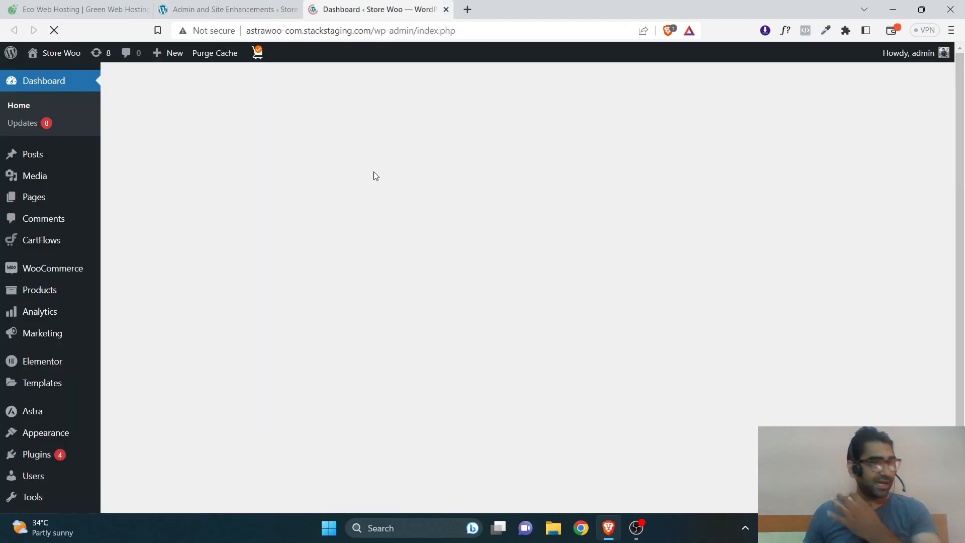
scroll(962, 170, "down", 4)
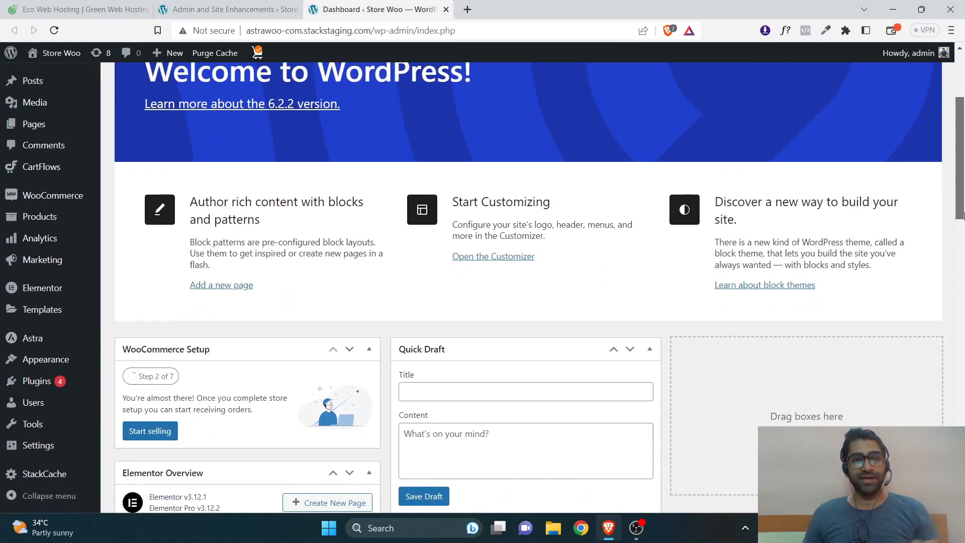
scroll(963, 177, "down", 3)
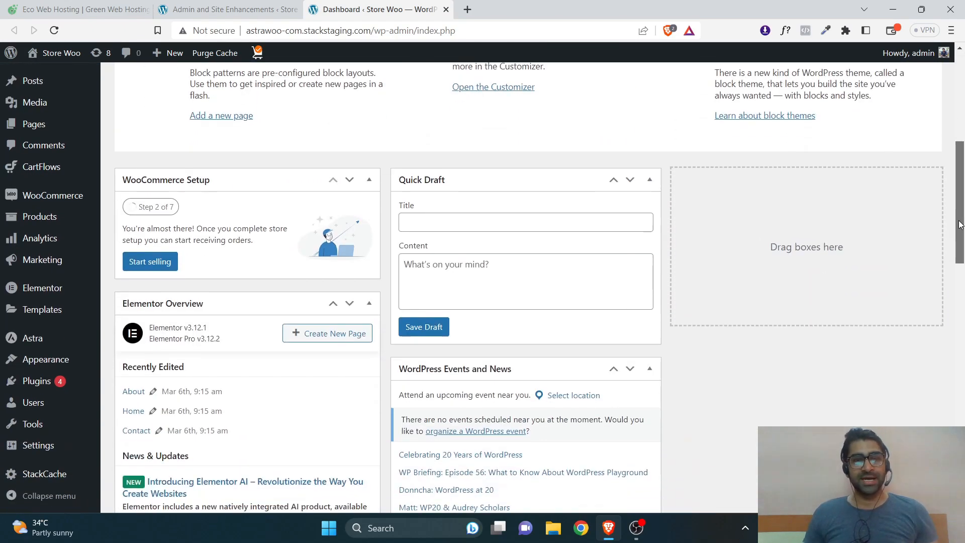
left_click(229, 10)
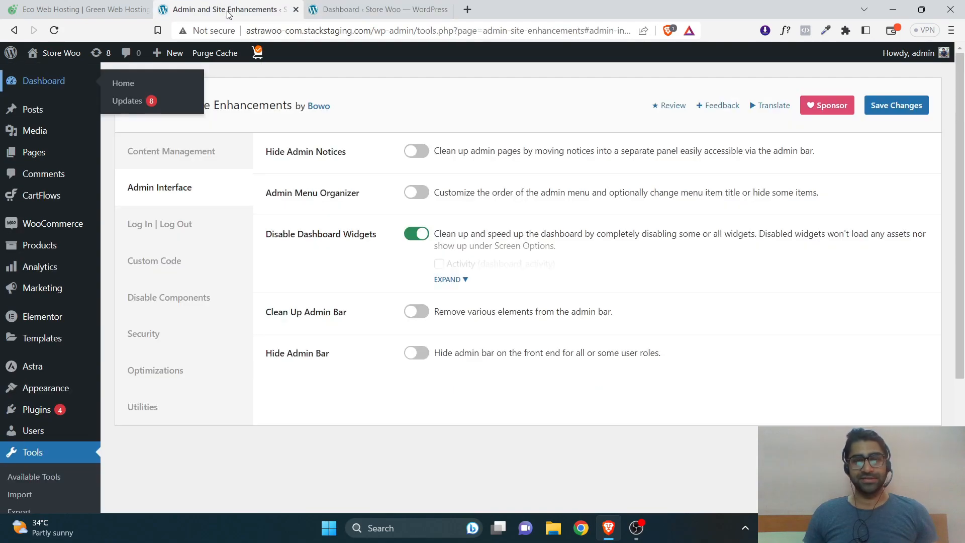
Hide Activity, Quick Draft, WooCommerce Setup and Site Health Status widgets, save, and check the reloaded Dashboard.
left_click(447, 280)
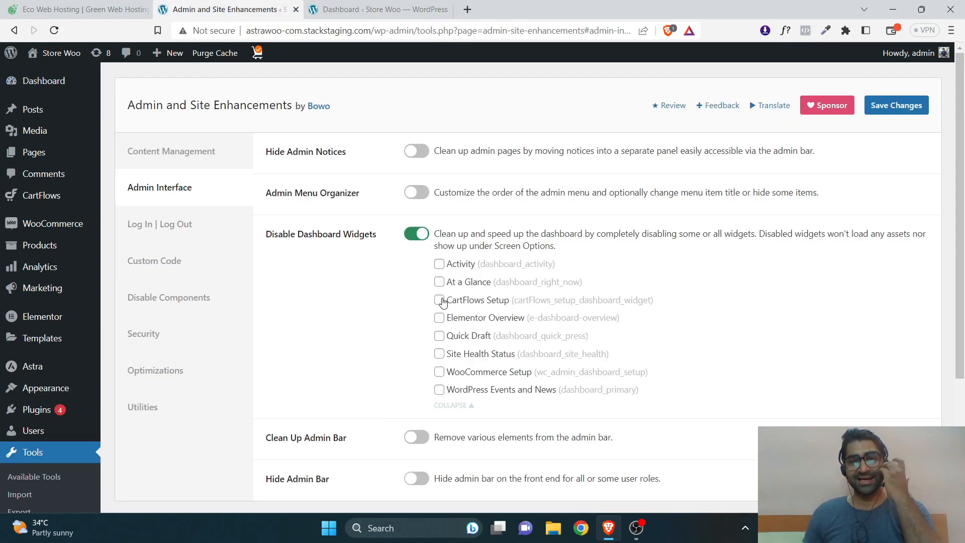
left_click(438, 337)
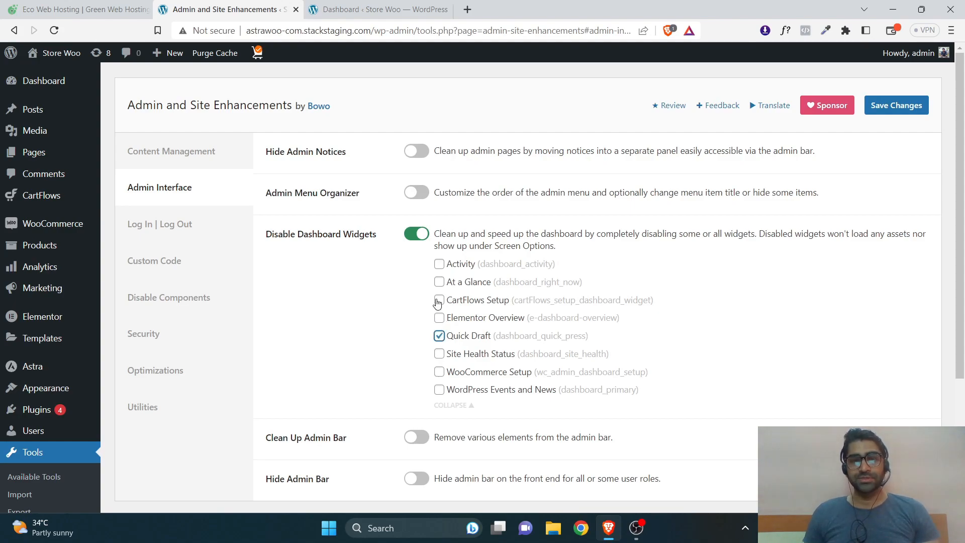
left_click(439, 265)
left_click(438, 372)
left_click(439, 354)
left_click(891, 106)
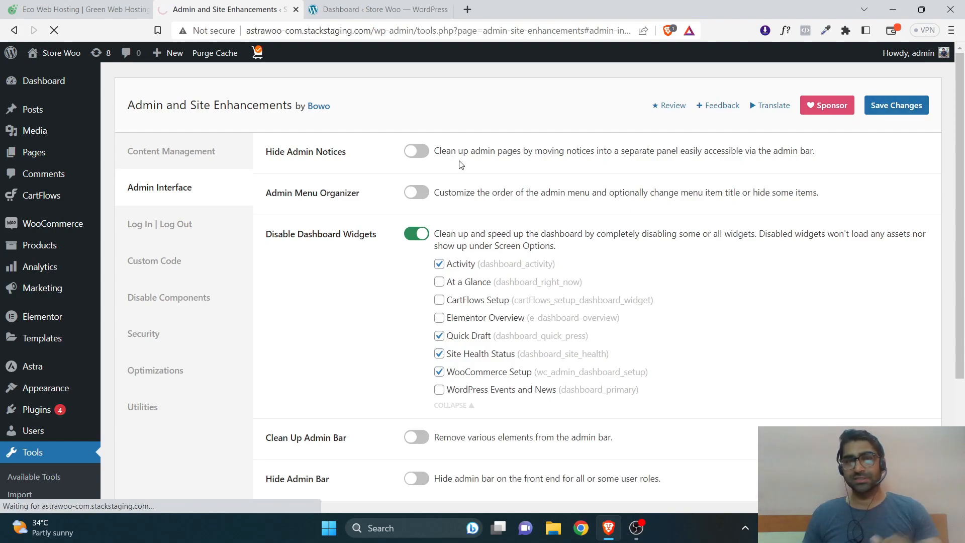
left_click(378, 9)
left_click(55, 30)
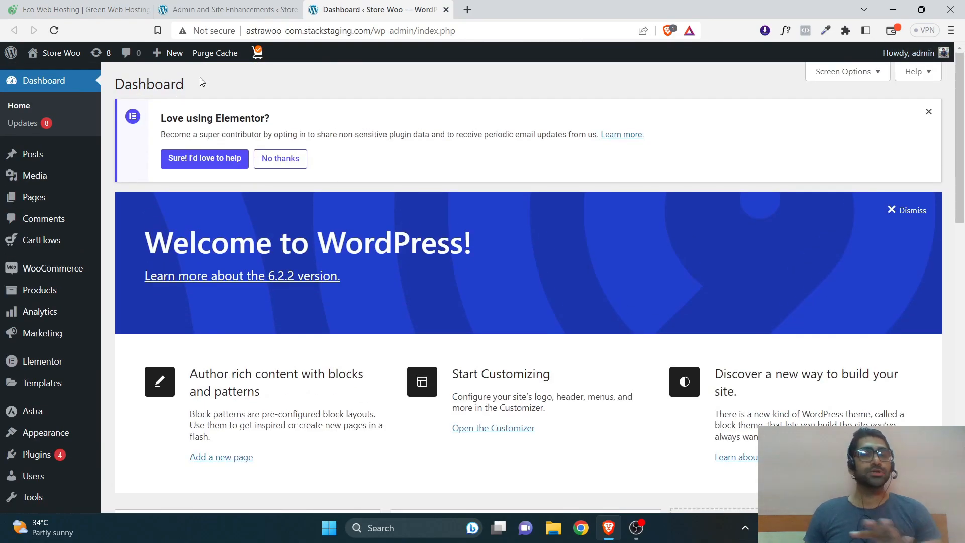
left_click(231, 9)
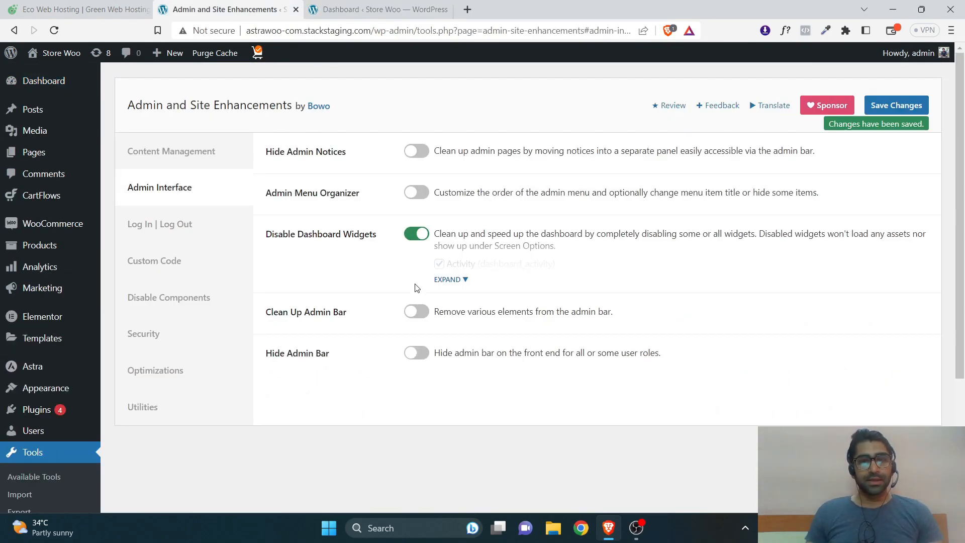
Try Clean Up Admin Bar and Hide Admin Bar, then turn everything off, including Disable Dashboard Widgets, and save.
left_click(416, 312)
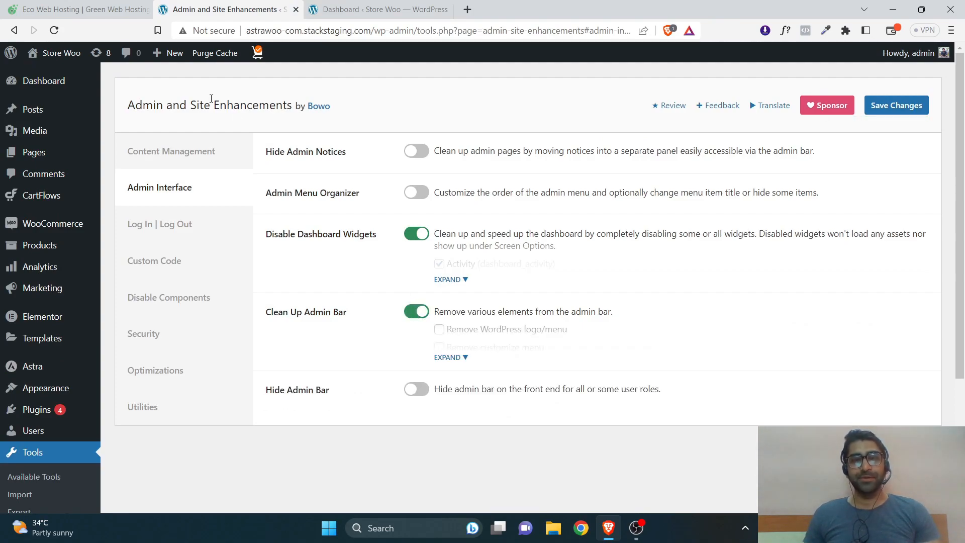
left_click(469, 361)
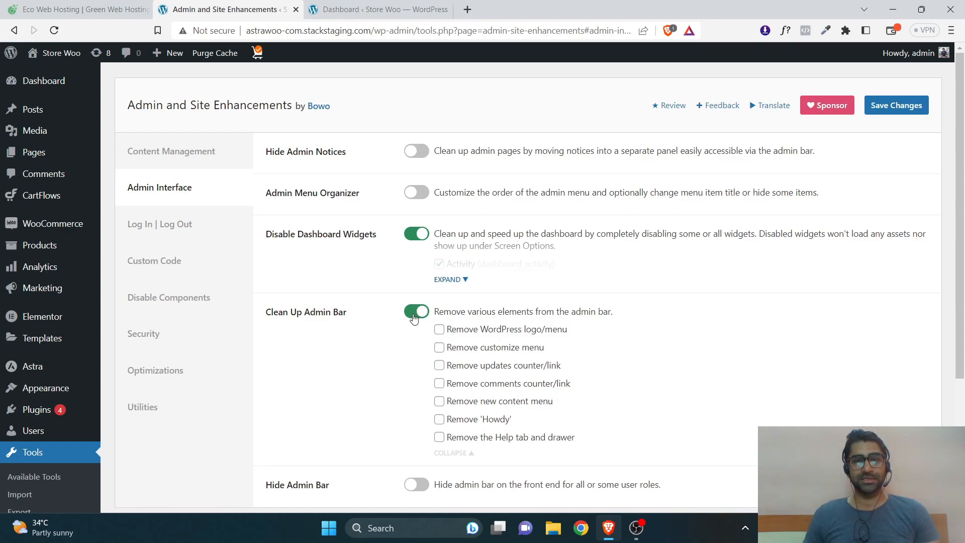
left_click(415, 315)
left_click(417, 353)
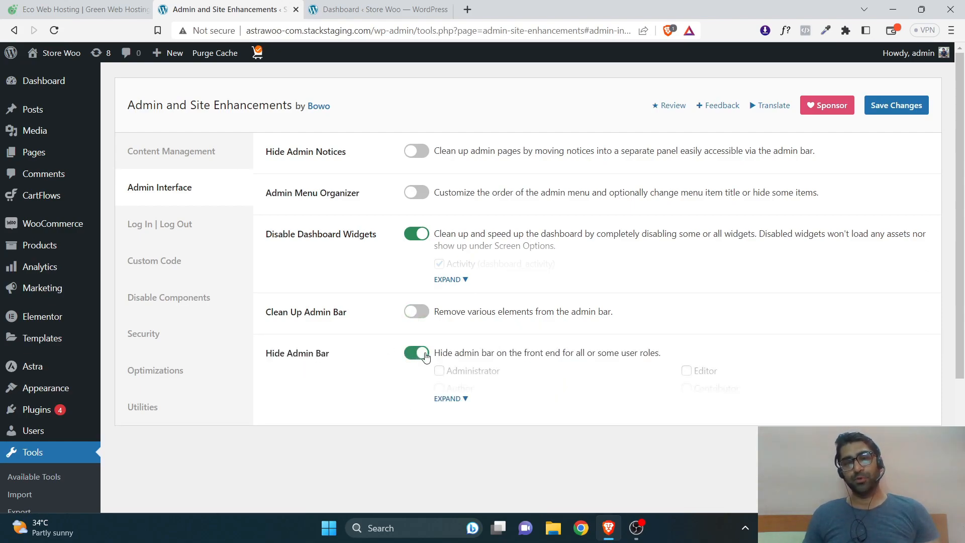
left_click(417, 353)
left_click(416, 233)
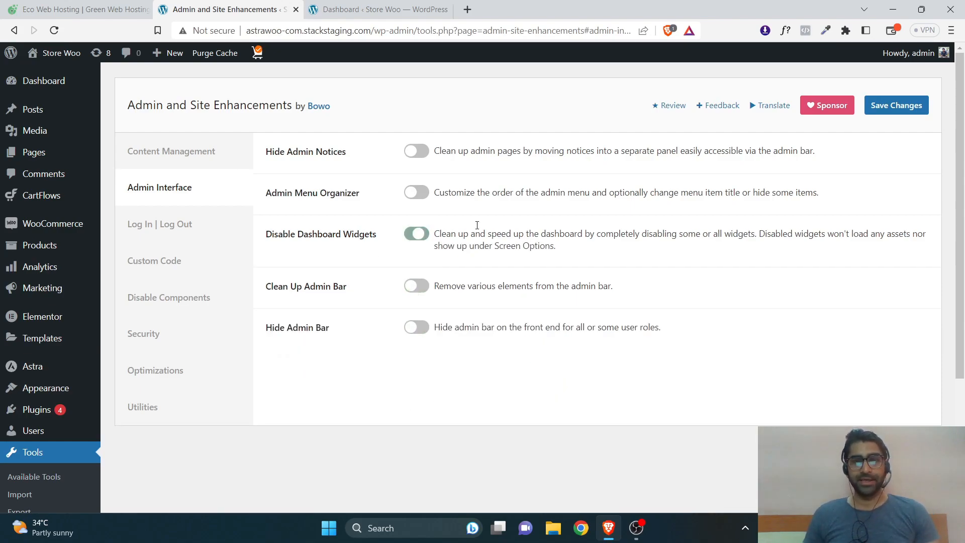
left_click(870, 115)
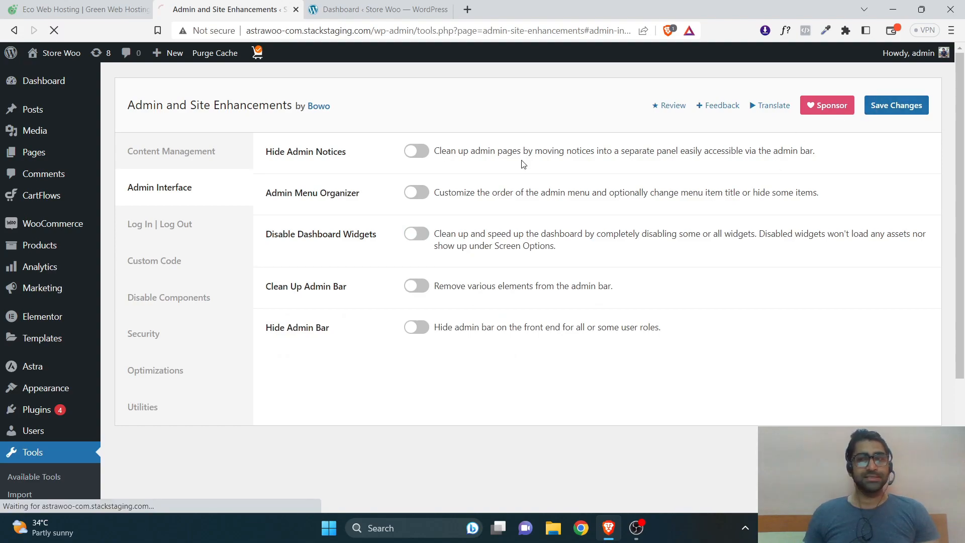
Toggle Change Login URL on and off under Log In | Log Out, then show Custom Code.
left_click(182, 225)
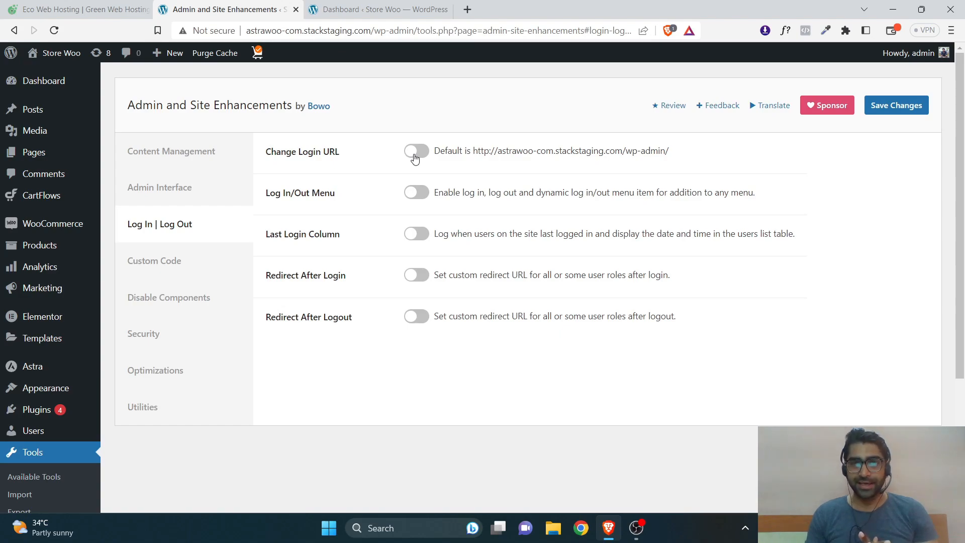
left_click(415, 153)
left_click(415, 153)
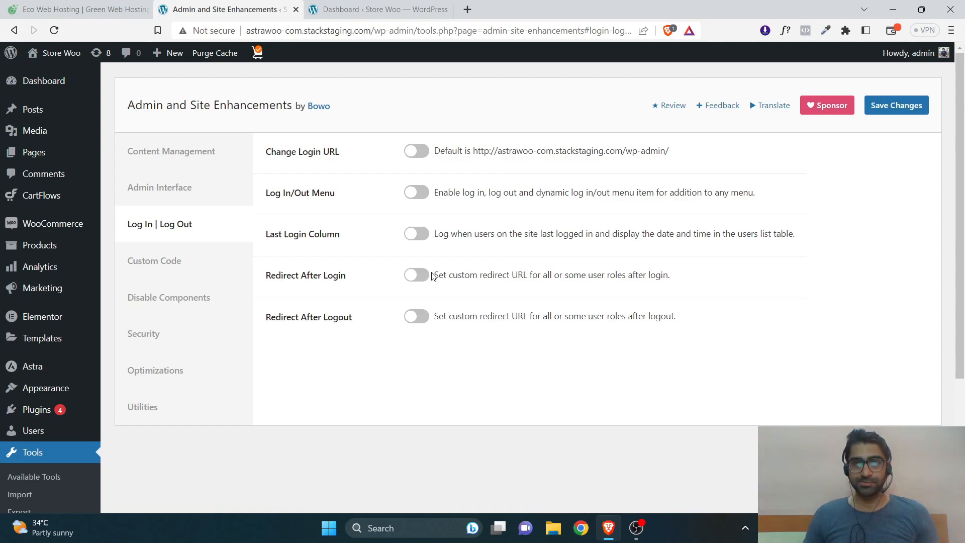
left_click(164, 262)
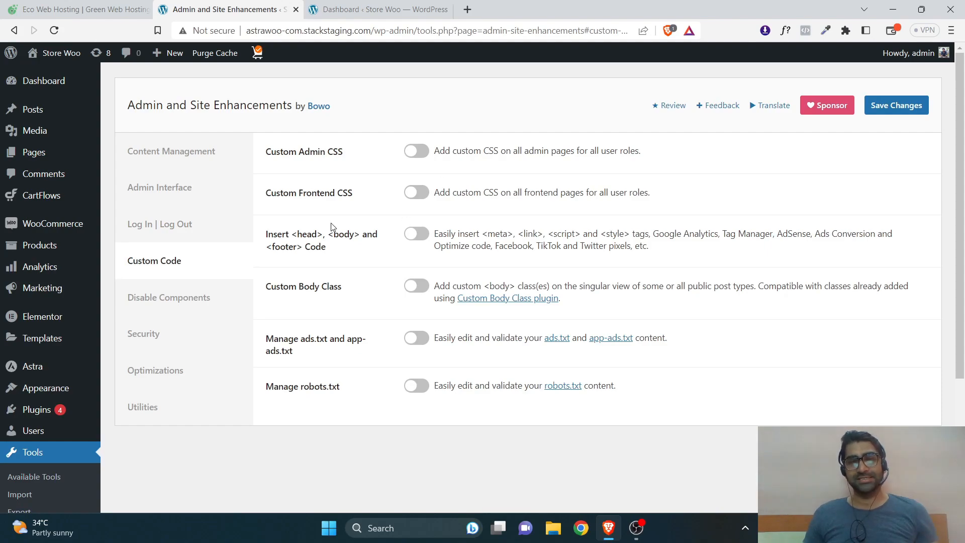
Toggle Insert <head>, <body> and <footer> Code on and off, then show Disable Components.
left_click(411, 233)
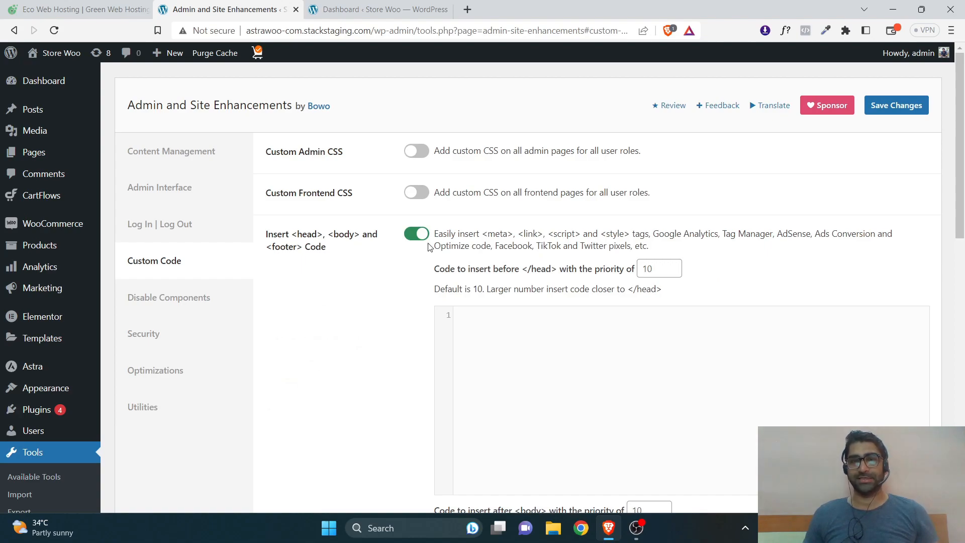
left_click(419, 237)
left_click(197, 297)
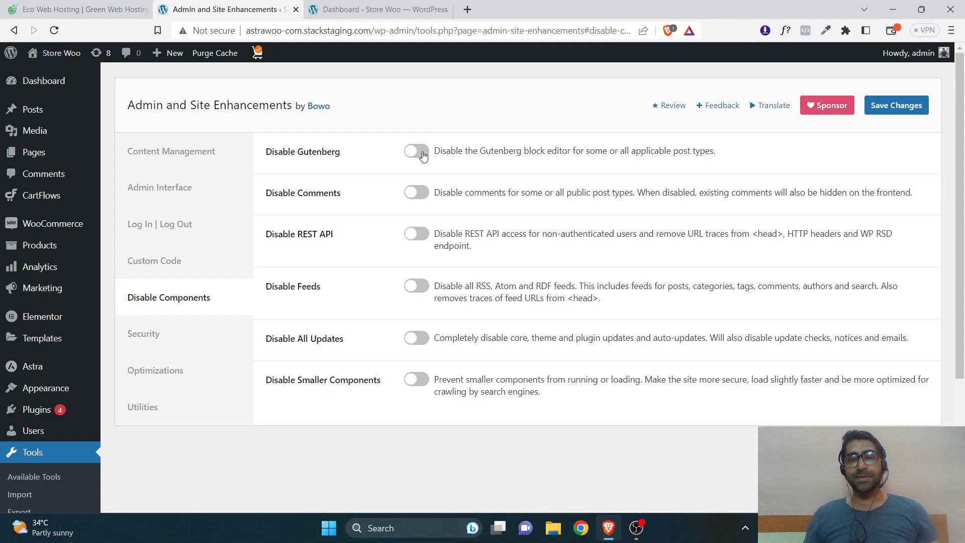
Preview Disable Gutenberg's post type options, turn it back off, and show Security.
left_click(417, 152)
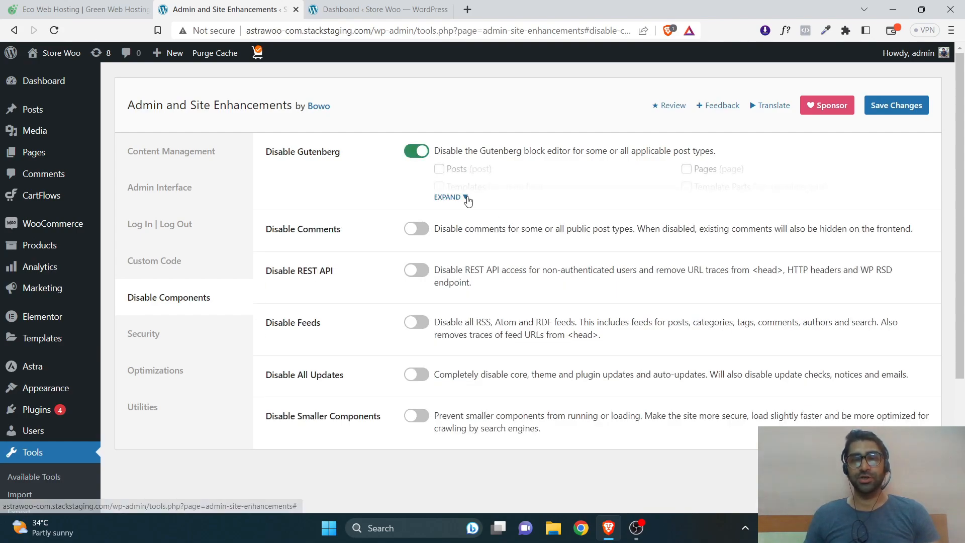
left_click(464, 197)
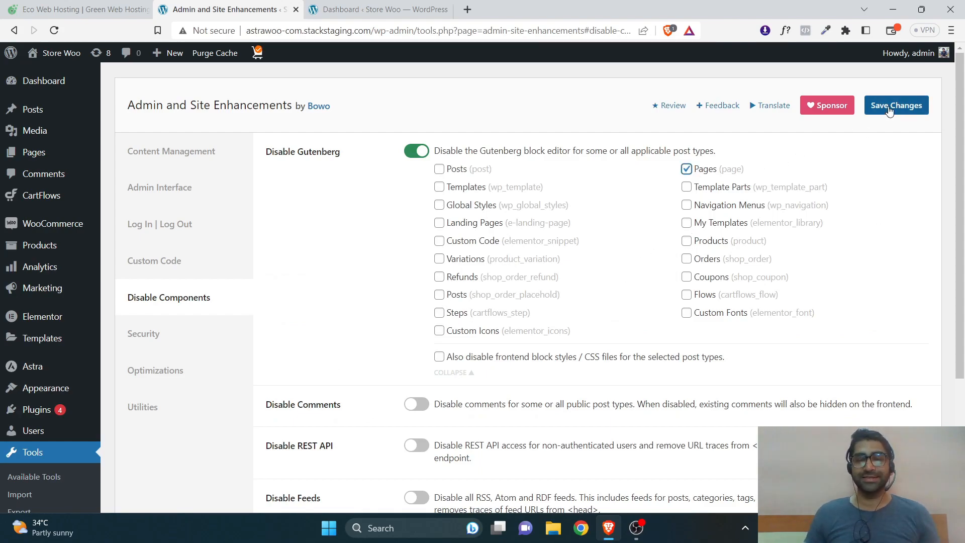
left_click(421, 152)
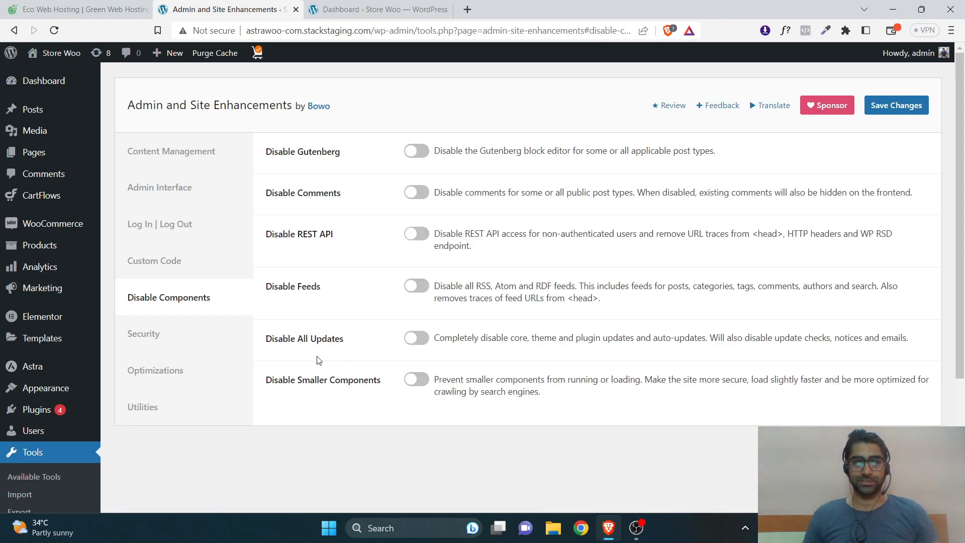
left_click(181, 334)
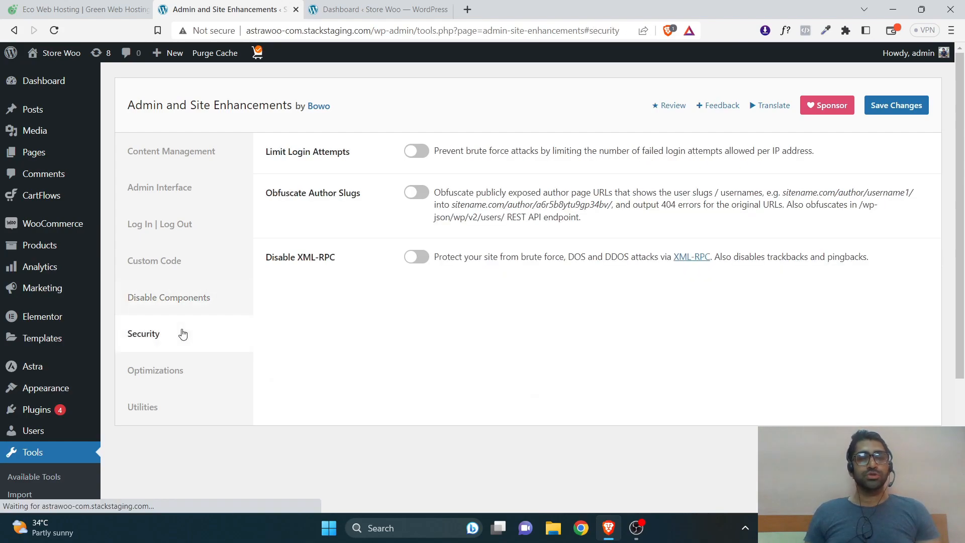
Preview Limit Login Attempts' lockout settings, turn it back off, and show Optimizations.
left_click(417, 150)
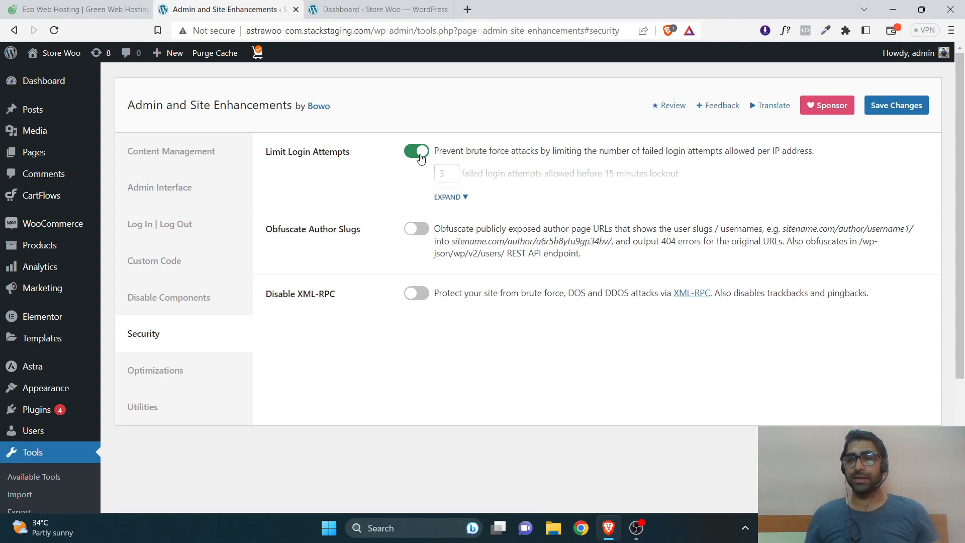
left_click(461, 197)
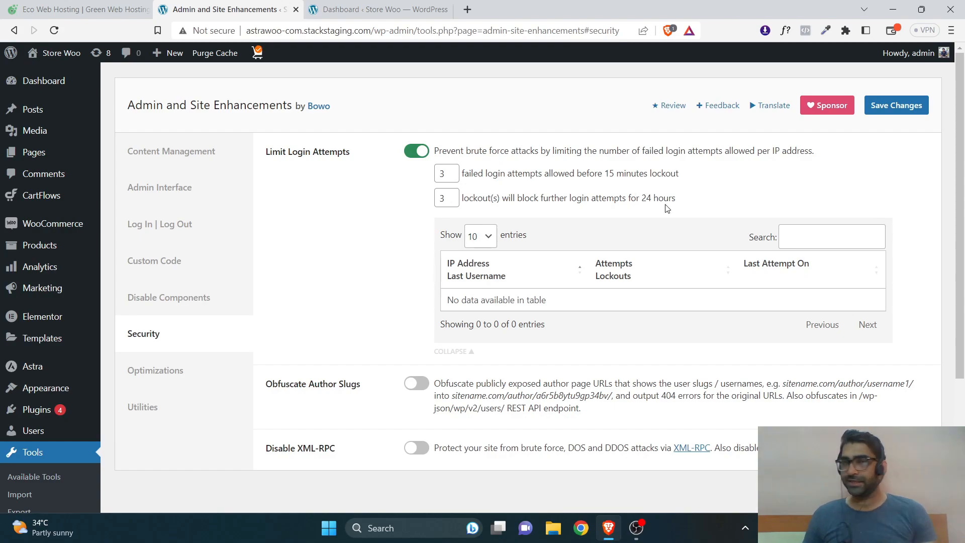
left_click(132, 337)
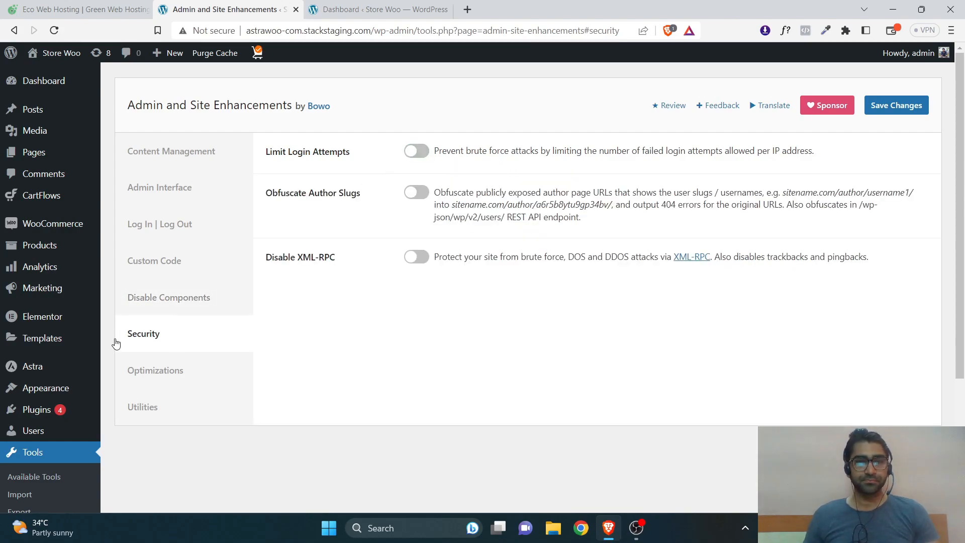
left_click(161, 372)
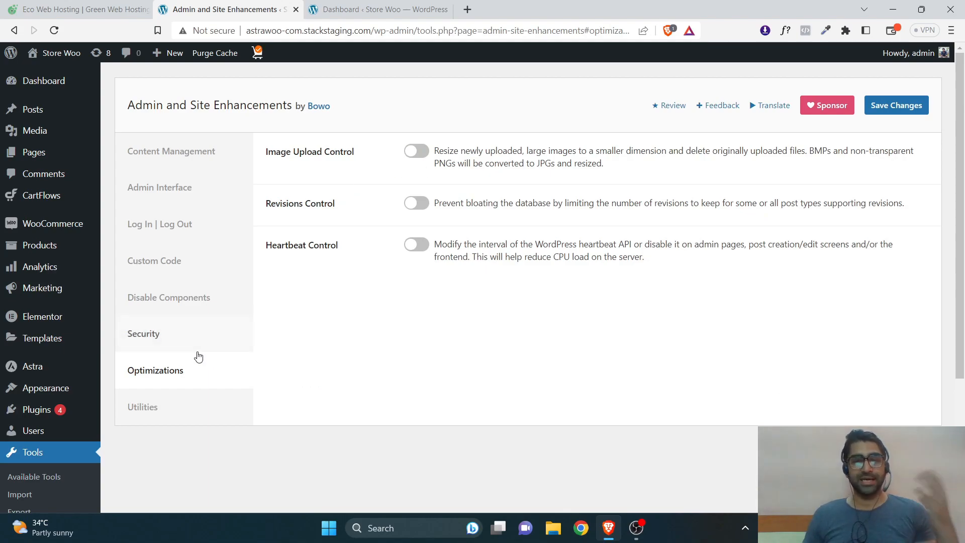
Under Utilities, preview the SMTP Email Delivery connection fields and leave it off.
left_click(150, 405)
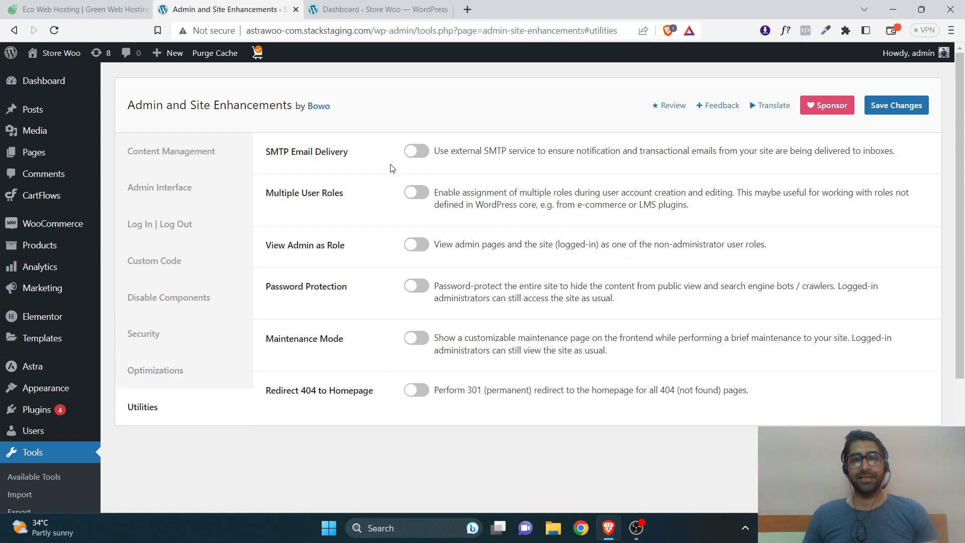
left_click(416, 151)
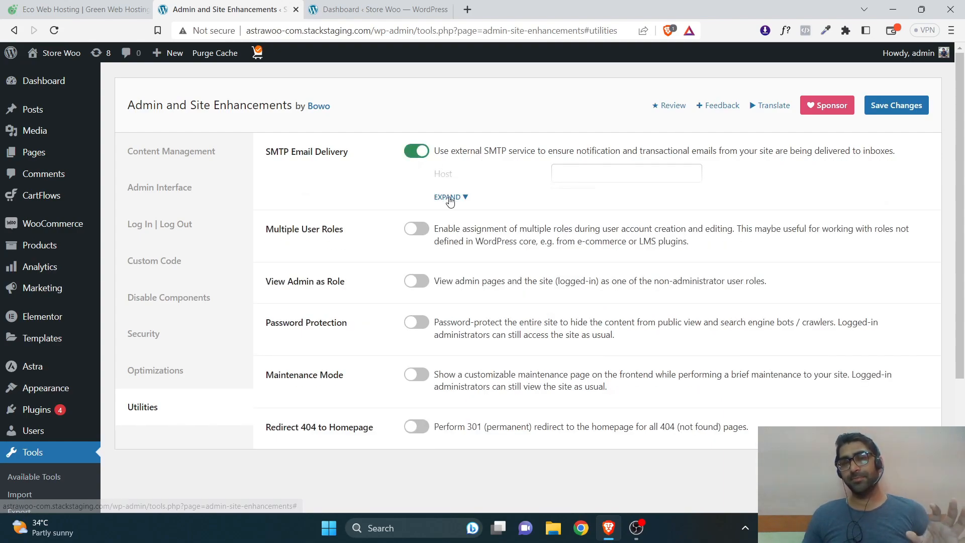
left_click(449, 197)
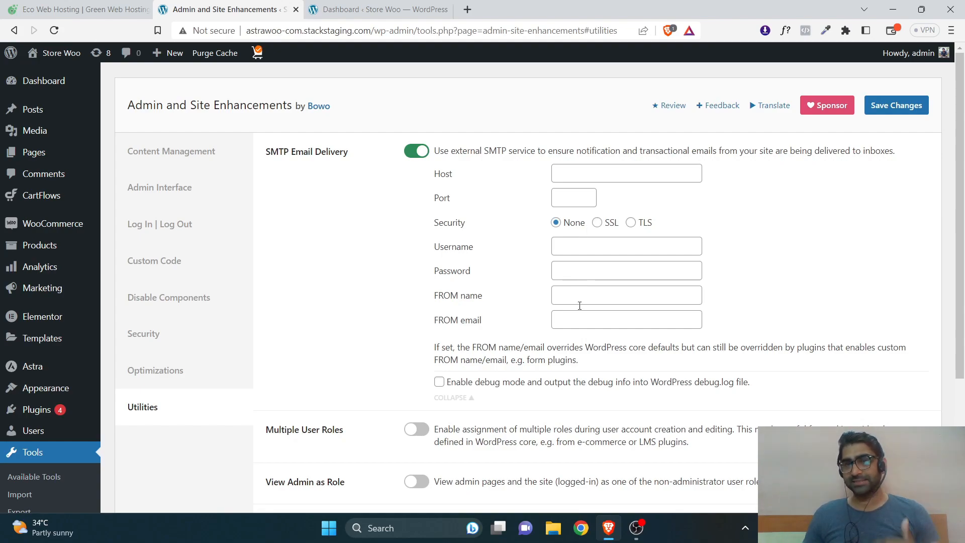
left_click(416, 151)
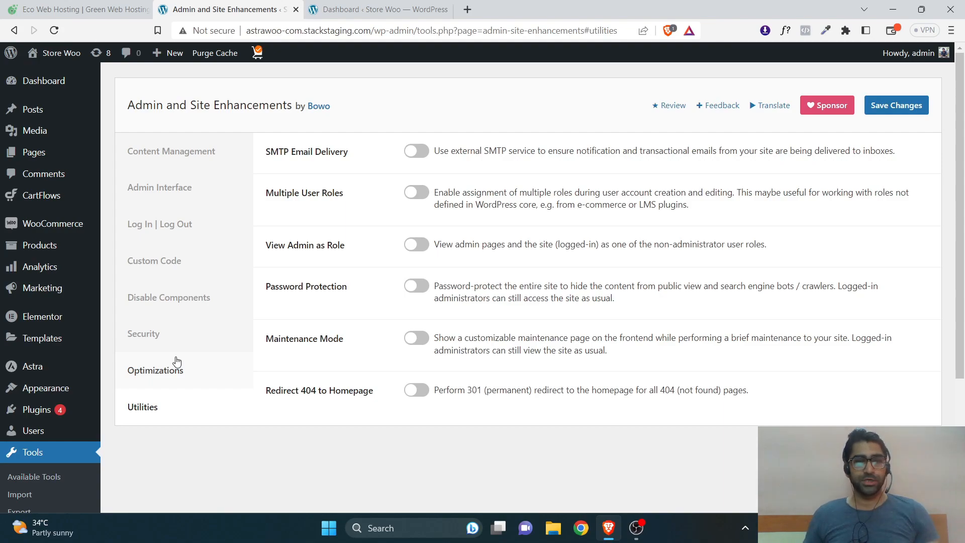
Step back through Optimizations, Security, Disable Components, Custom Code and Log In | Log Out to Admin Interface.
left_click(170, 372)
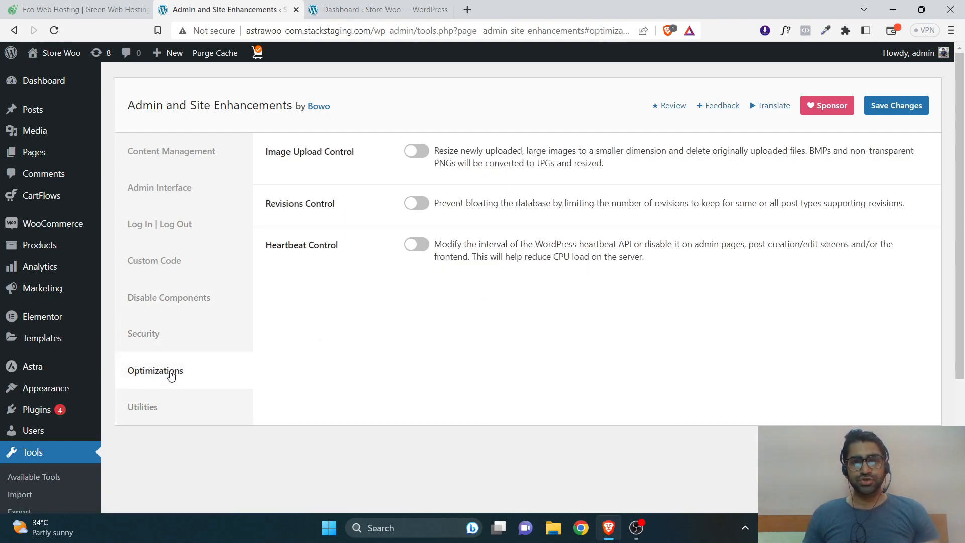
left_click(180, 336)
left_click(182, 307)
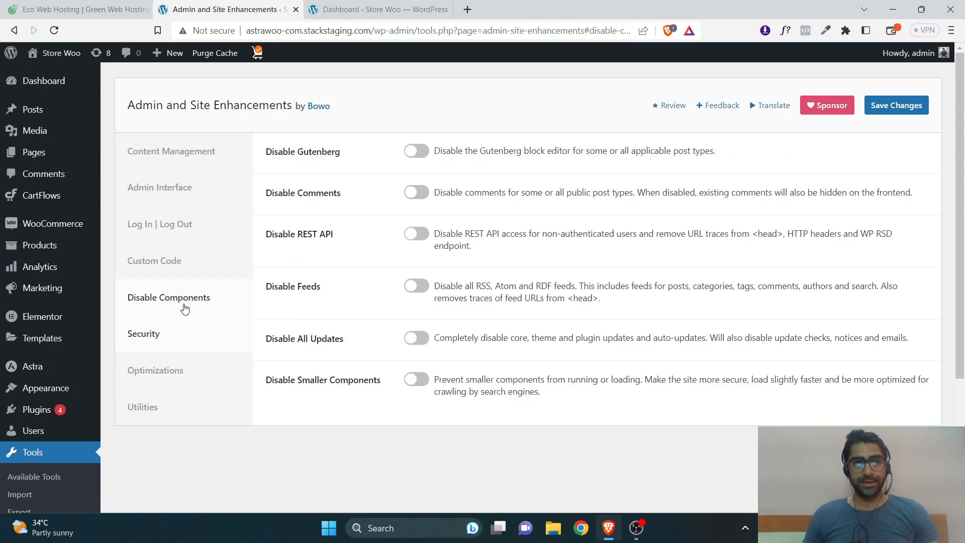
left_click(186, 263)
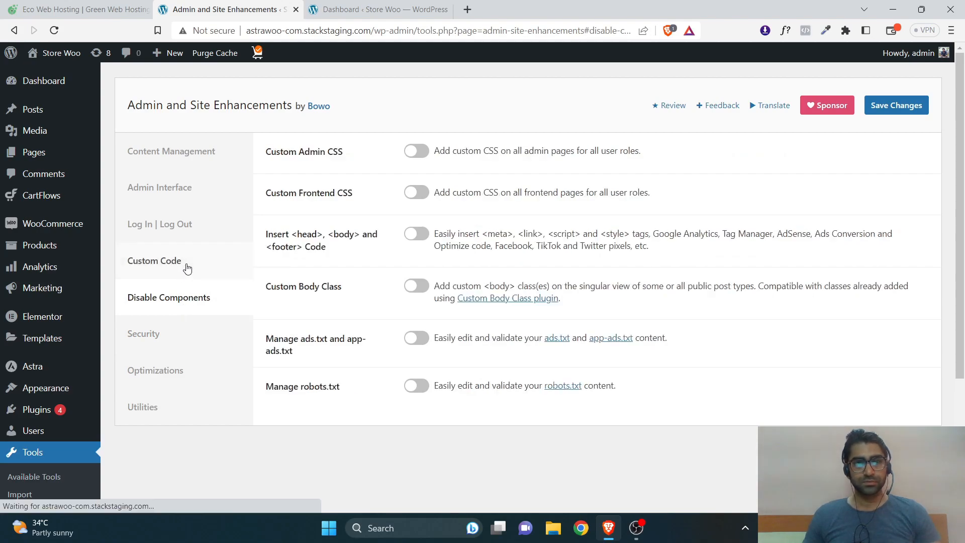
left_click(188, 225)
left_click(196, 186)
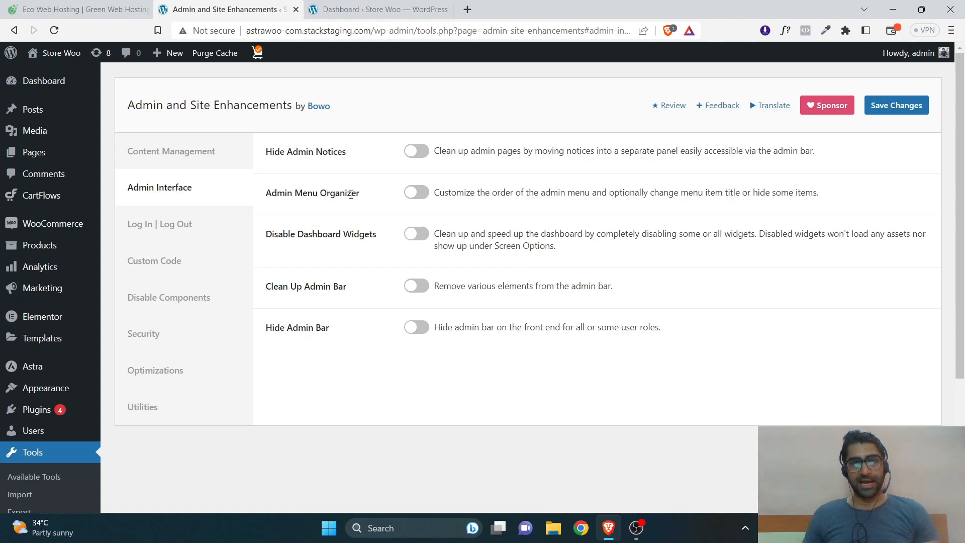
Enable Admin Menu Organizer and move Pages up to sit just below Dashboard.
left_click(422, 194)
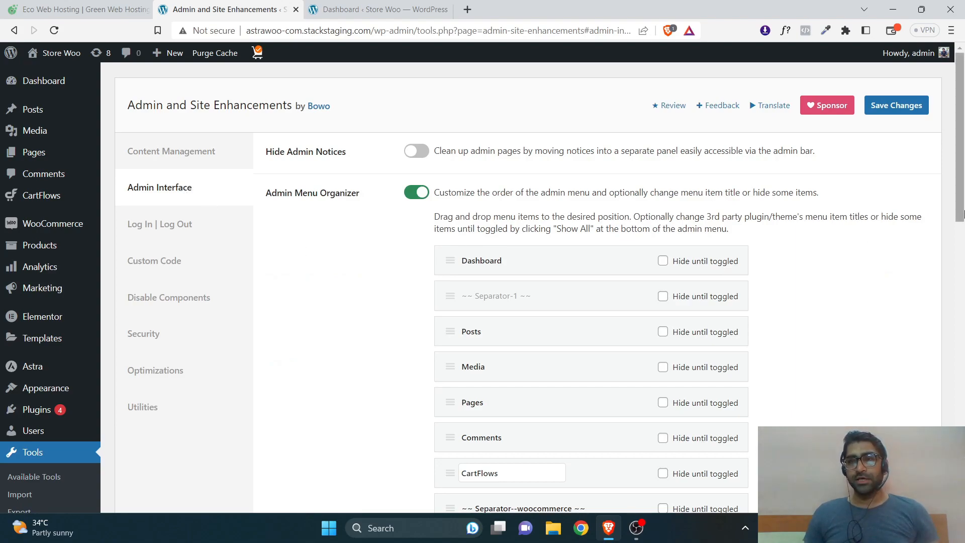
scroll(226, 327, "down", 1)
scroll(462, 146, "up", 1)
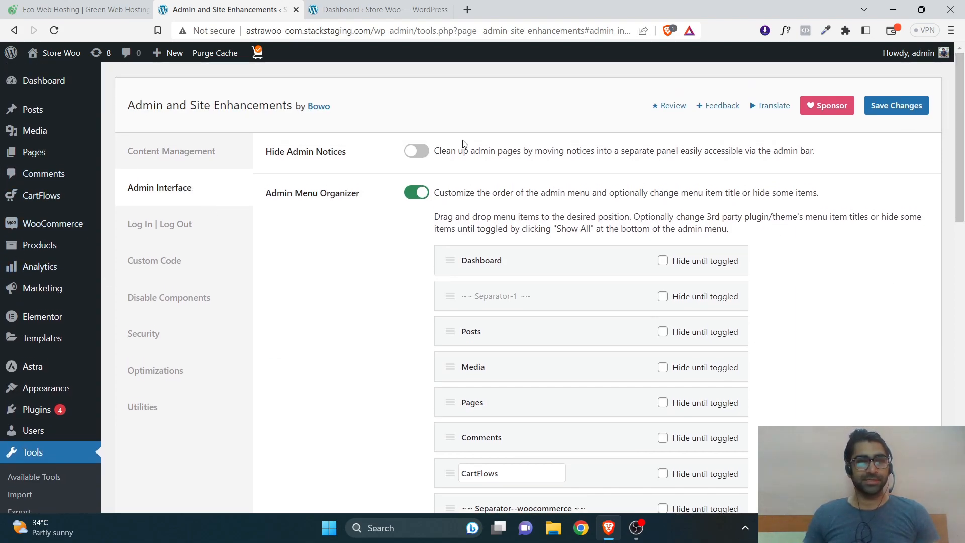
mouse_move(28, 155)
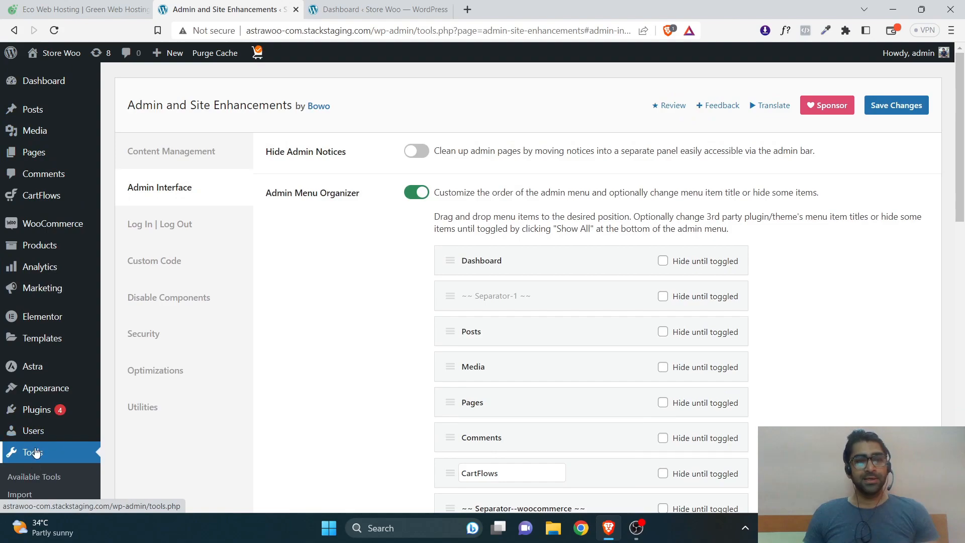
left_click_drag(961, 218, 962, 417)
scroll(413, 345, "up", 10)
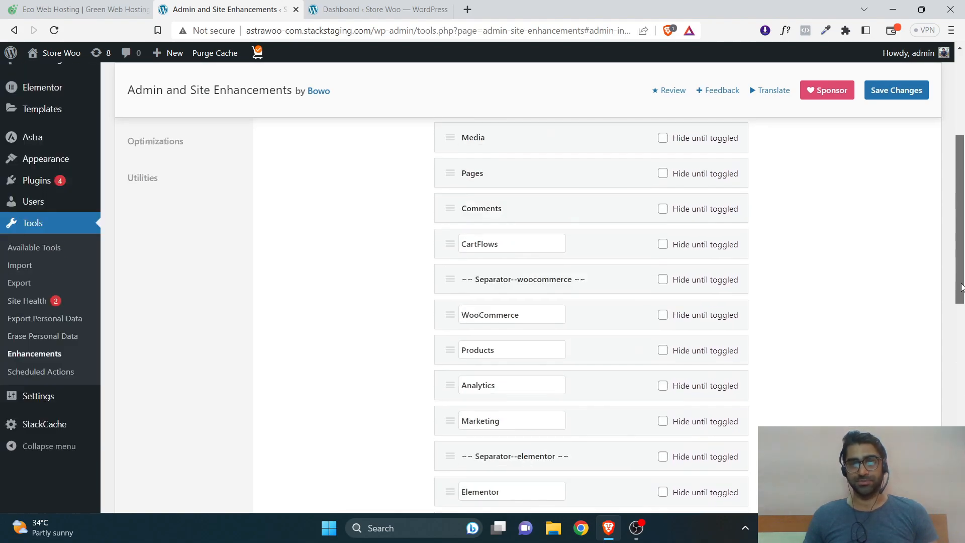
left_click_drag(447, 378, 451, 307)
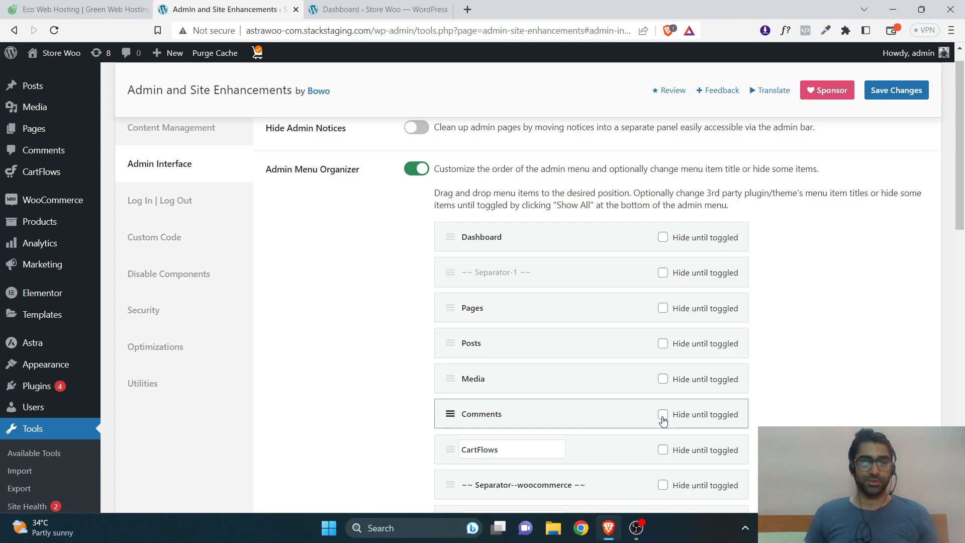
Set Comments to hide until toggled, move Products between Media and Comments, and save.
left_click(663, 415)
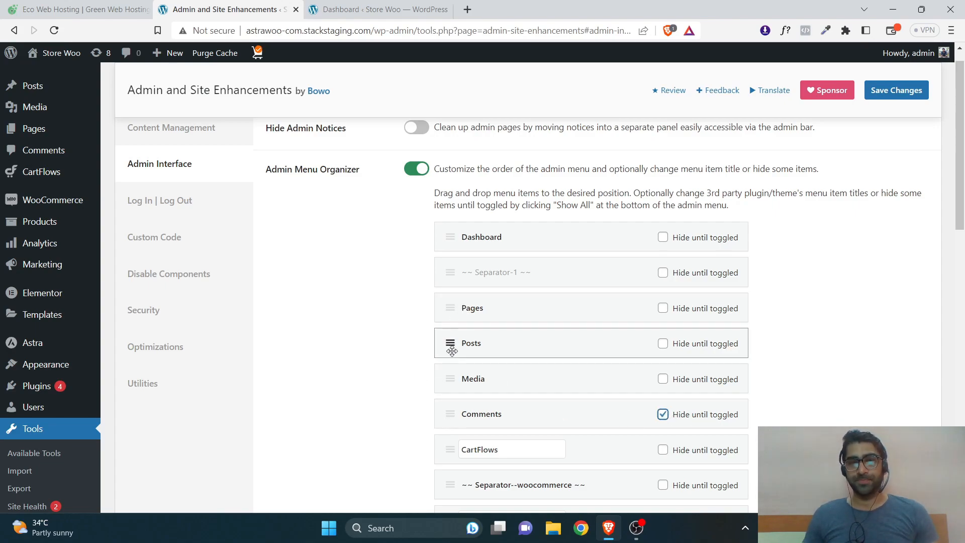
left_click_drag(961, 223, 962, 307)
left_click_drag(450, 323, 452, 182)
left_click(898, 93)
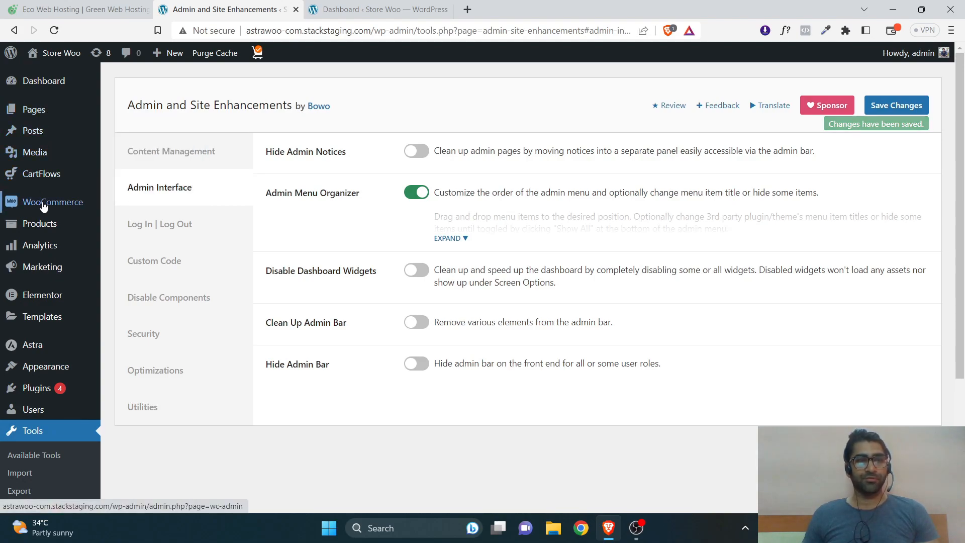
Expand the full menu item list and drag Posts back above Pages.
mouse_move(41, 223)
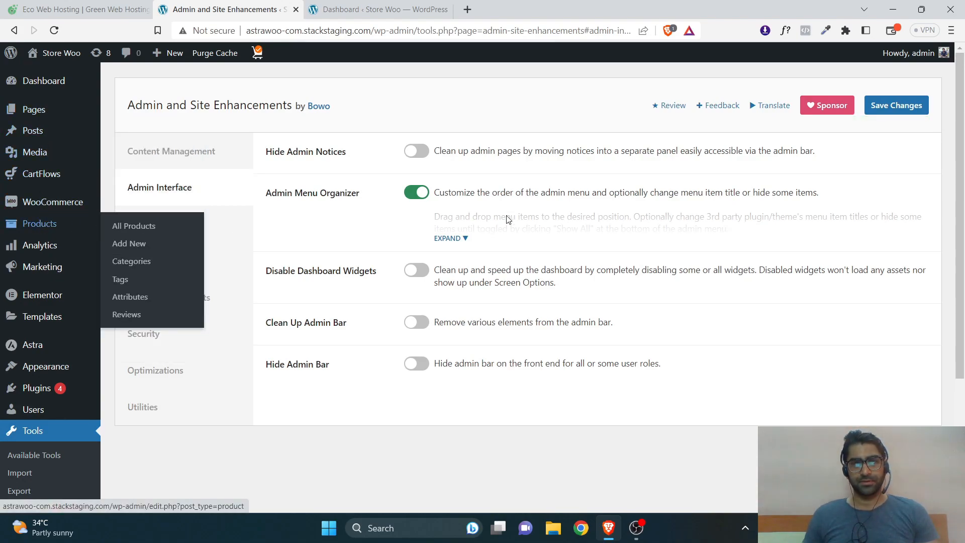
left_click(451, 238)
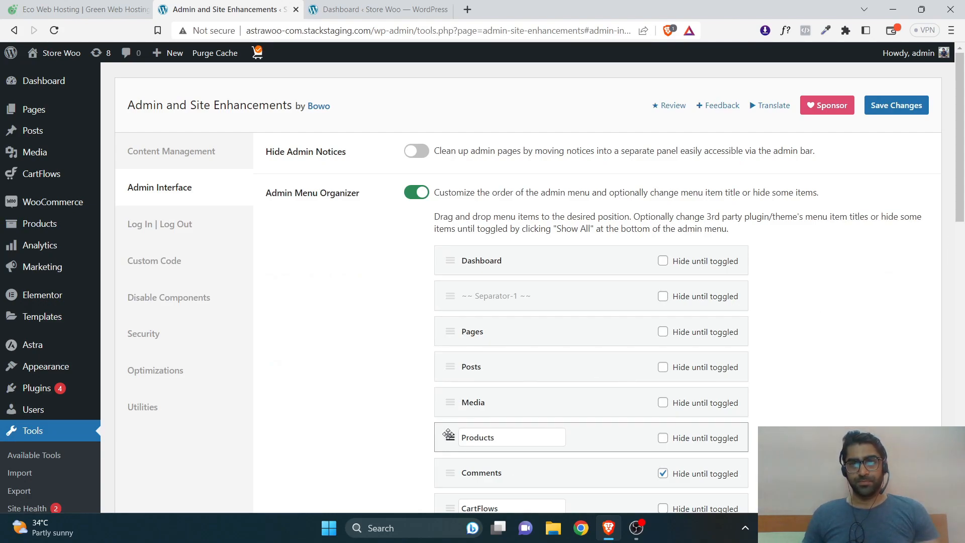
scroll(527, 395, "down", 3)
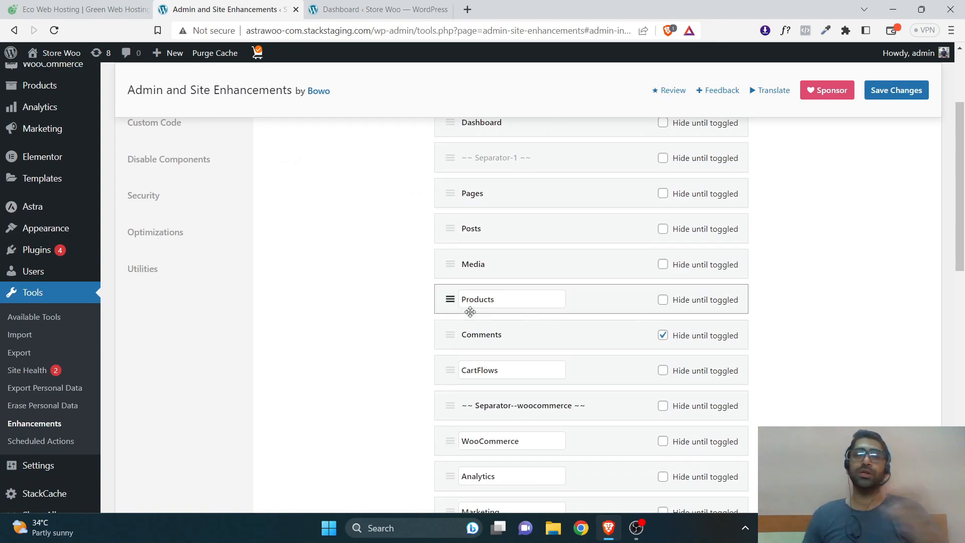
scroll(512, 315, "up", 3)
left_click_drag(446, 352, 446, 315)
Save the restored menu order, then disable Admin Menu Organizer and save again.
left_click(896, 90)
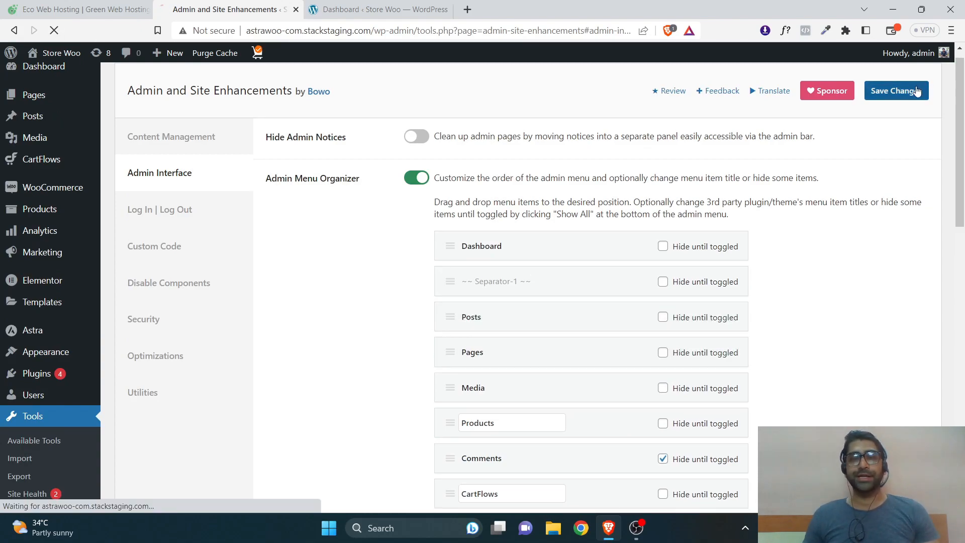
mouse_move(38, 117)
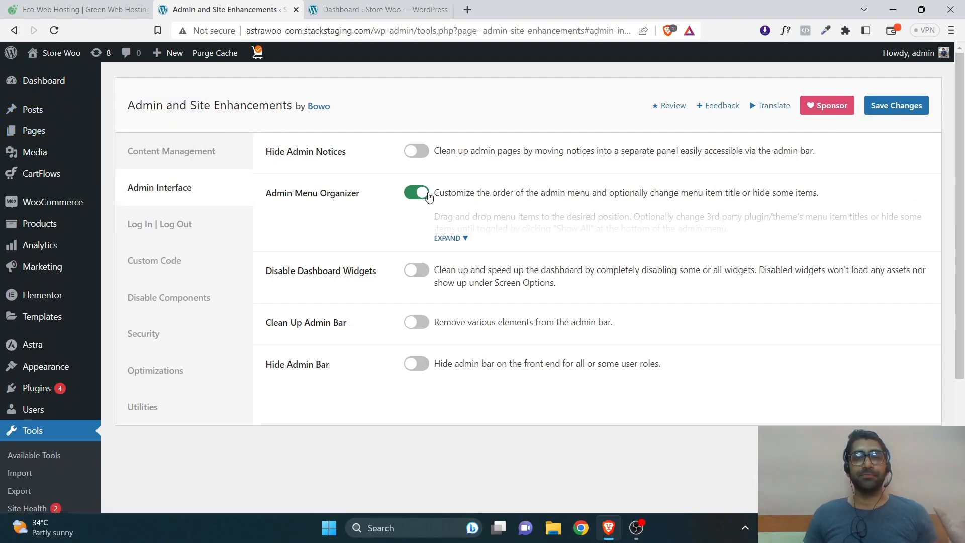
left_click(429, 196)
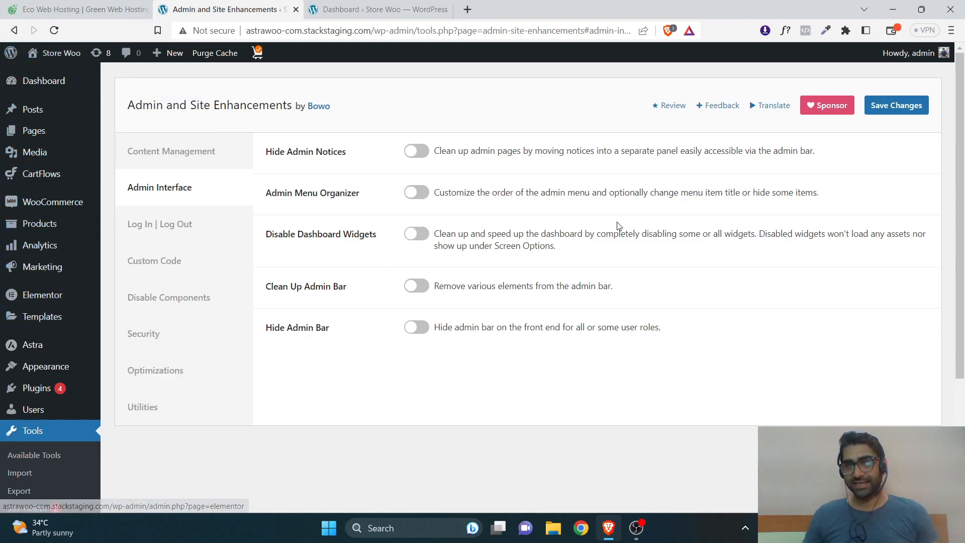
left_click(913, 112)
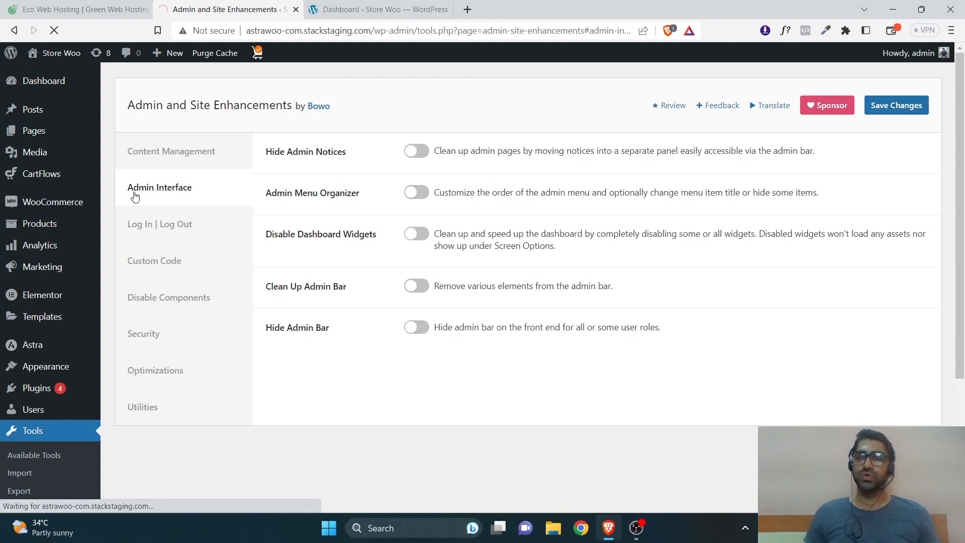